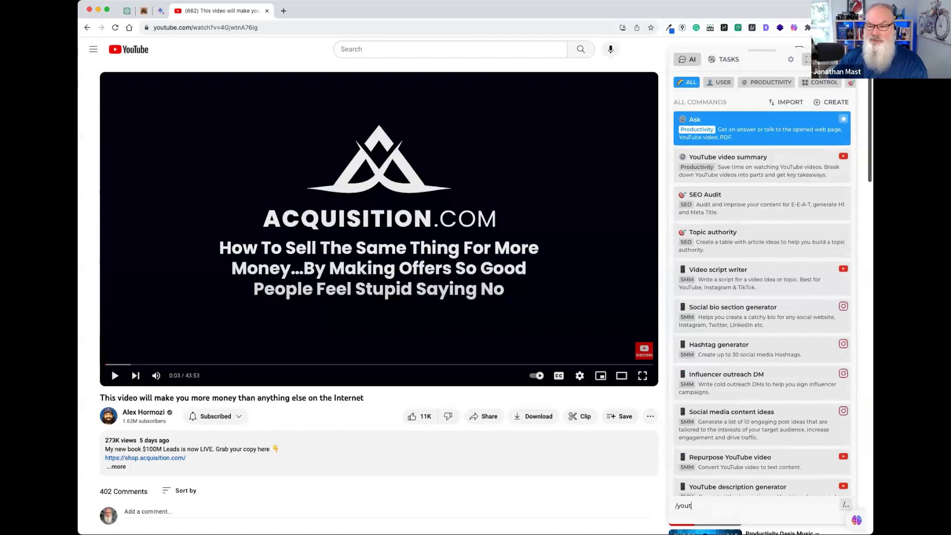
Generate a summary of the open YouTube video in the longer format.
click(729, 157)
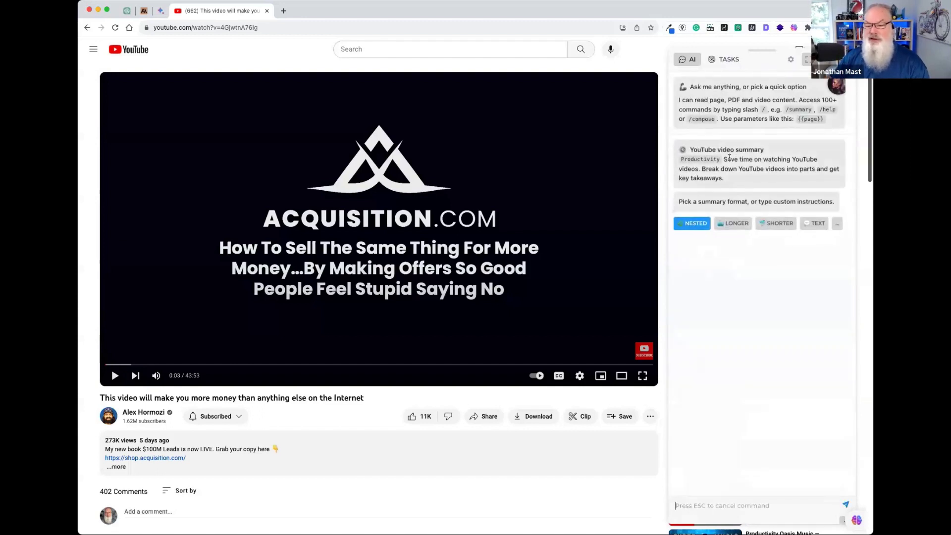
click(731, 223)
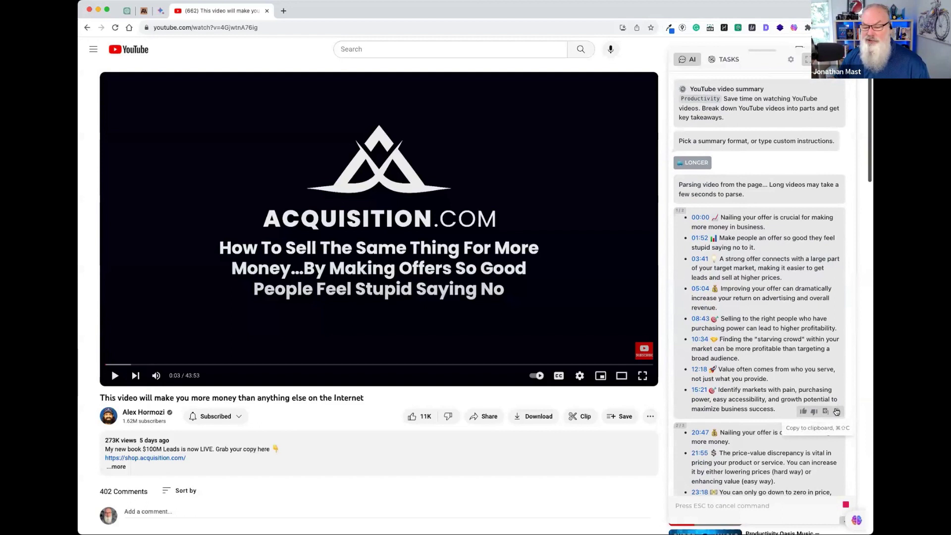
Copy both parts of the generated video summary into a new ChatGPT message, one after the other.
click(836, 411)
click(127, 11)
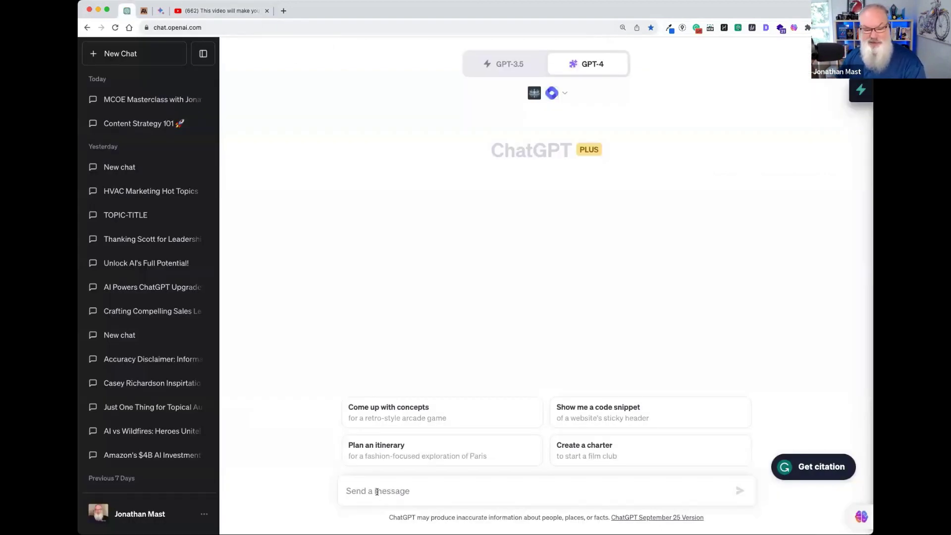
key(super+v)
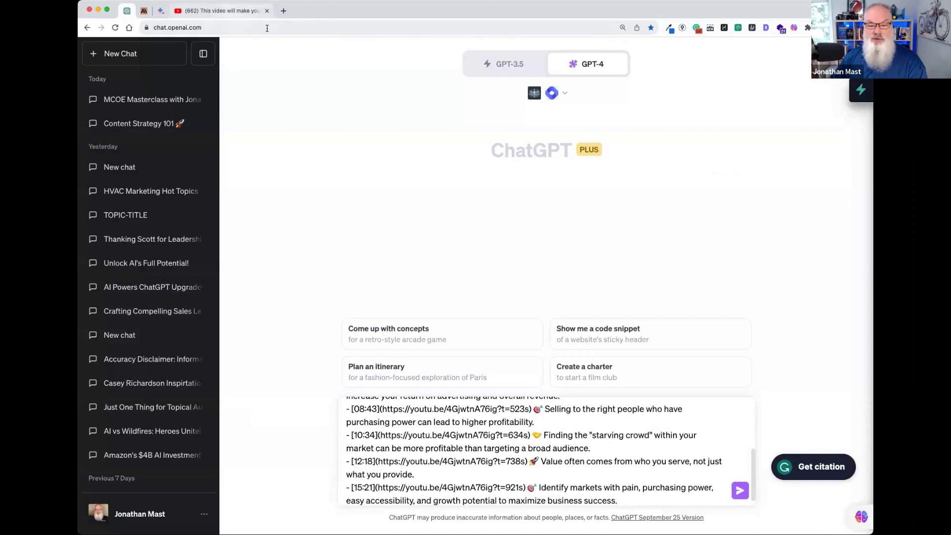
click(233, 11)
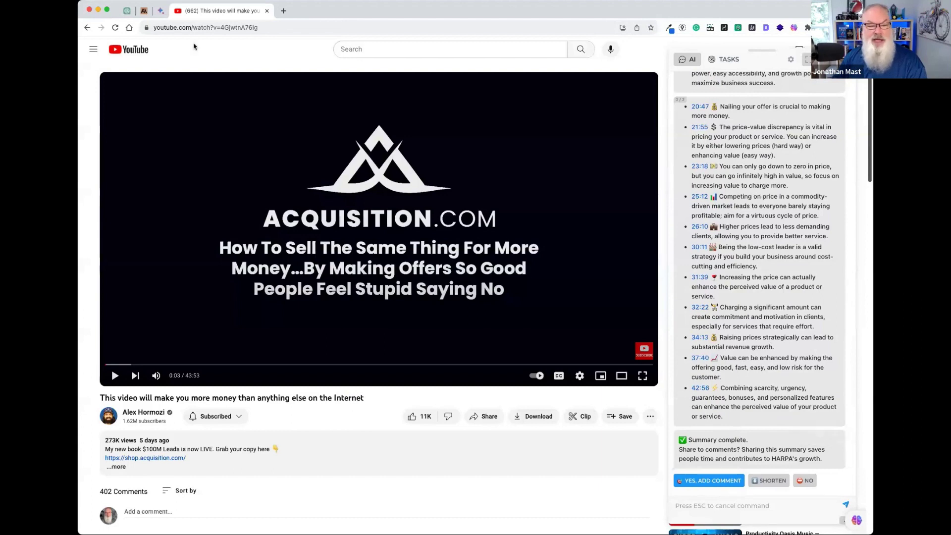
click(127, 11)
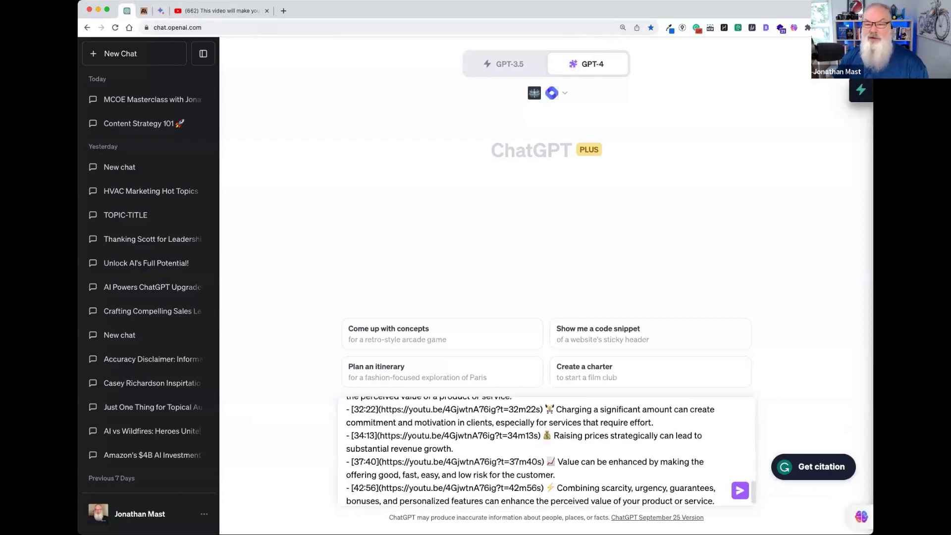
Above the pasted summary, ask for a long blog post on how to make money online, using this transcript from Alex Hormozi as a guide.
scroll(579, 452, up, 15)
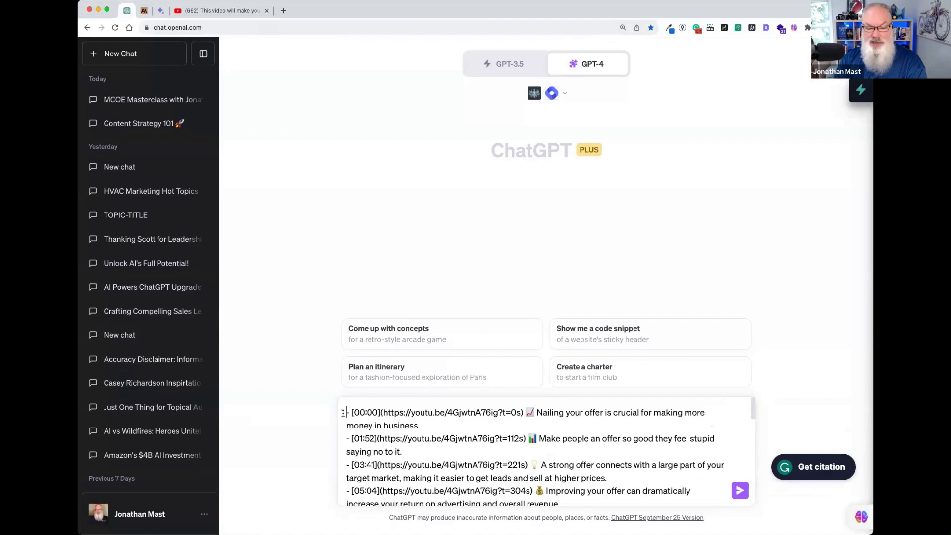
text(You)
key(BackSpace)
key(BackSpace)
key(BackSpace)
text(Please r)
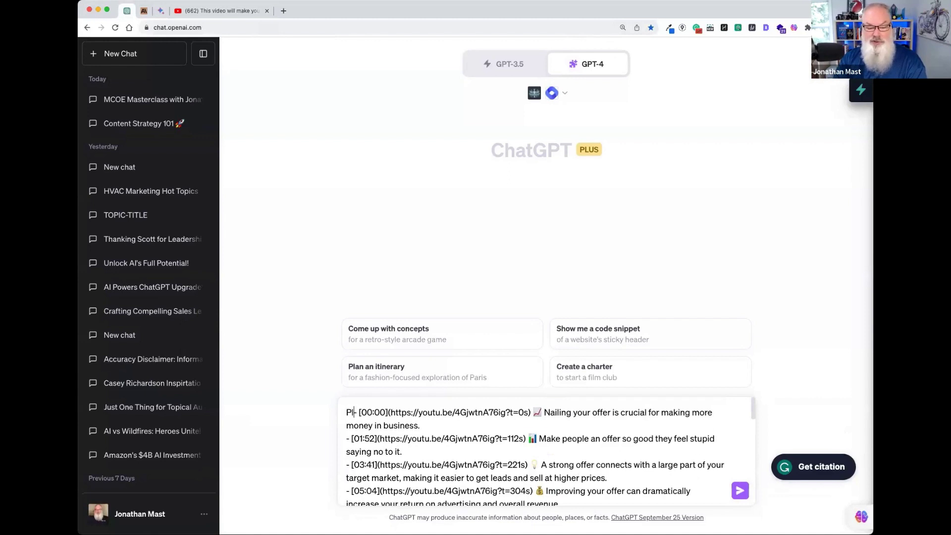
key(BackSpace)
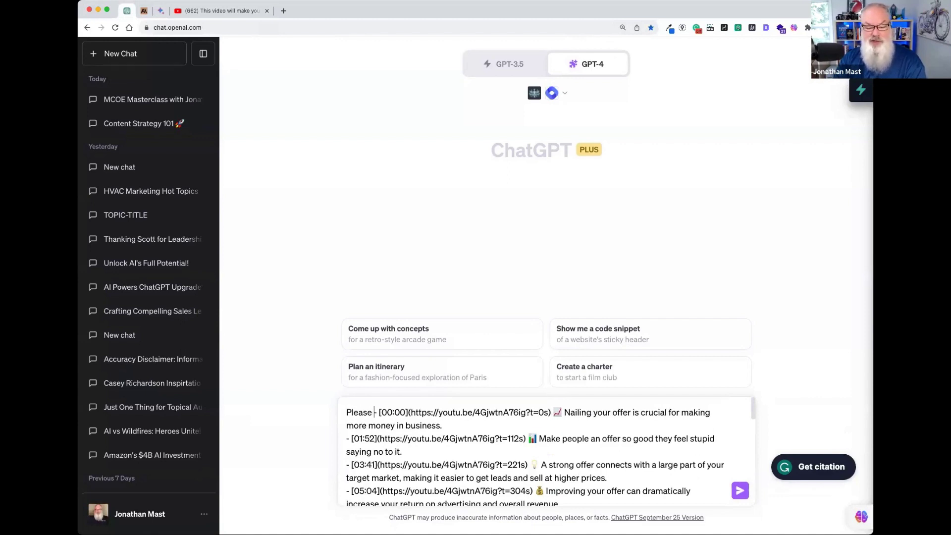
text(write a )
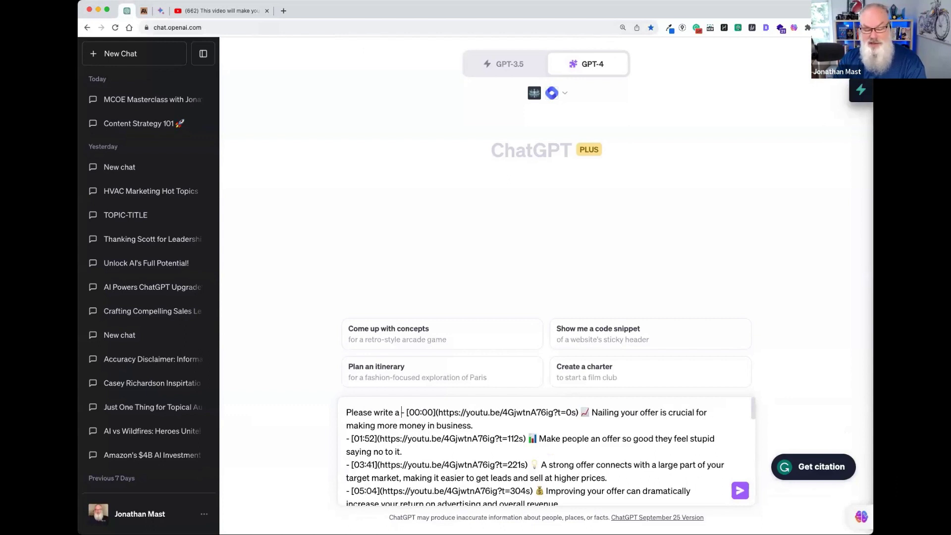
text(long blog pos)
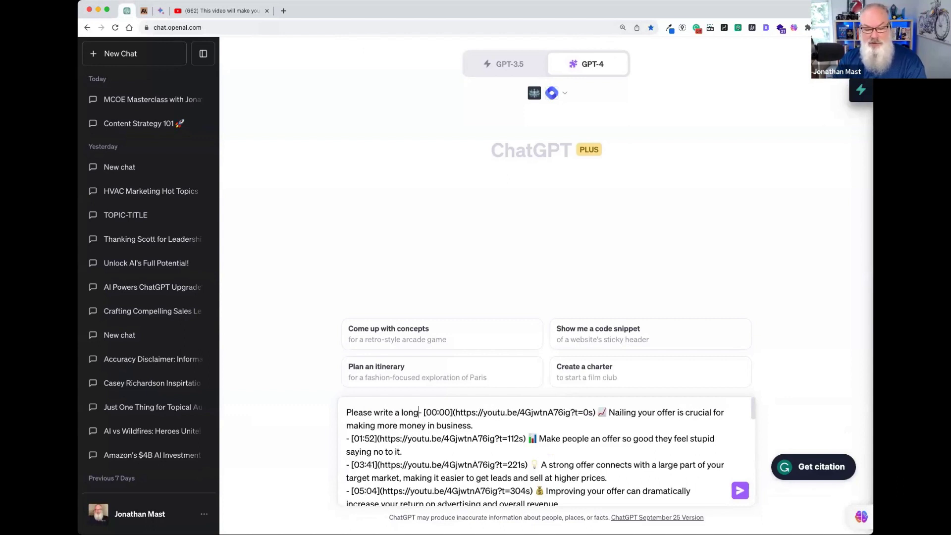
text(t )
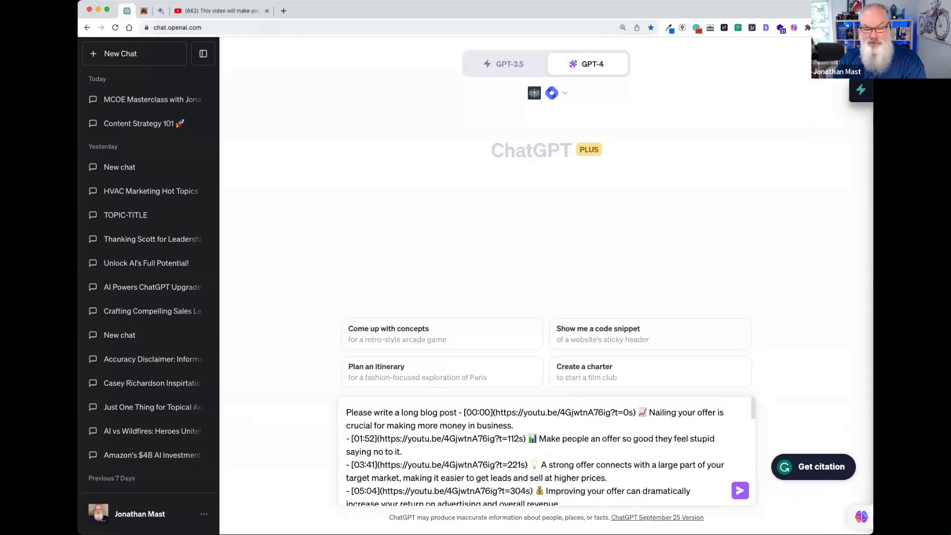
text(on the topic of how to make money online us)
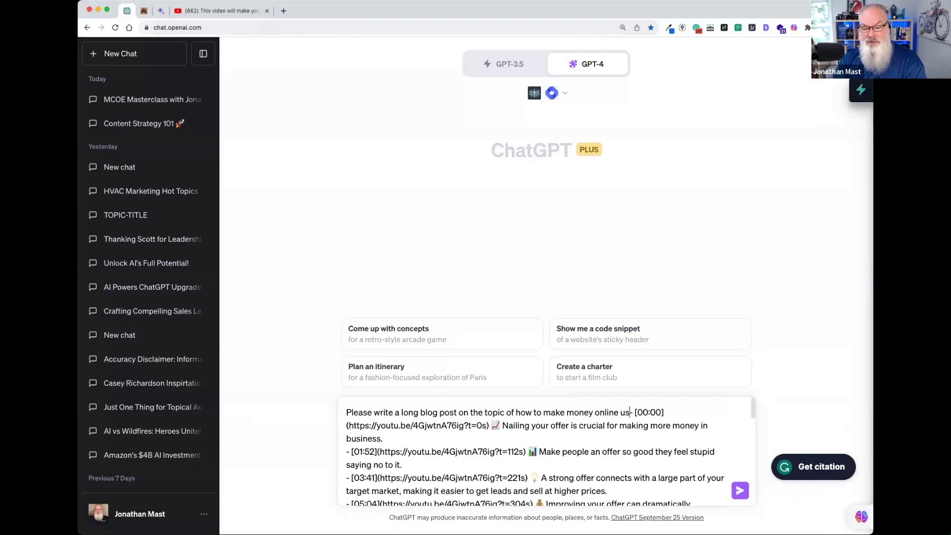
text(ing this transcript from Alex H)
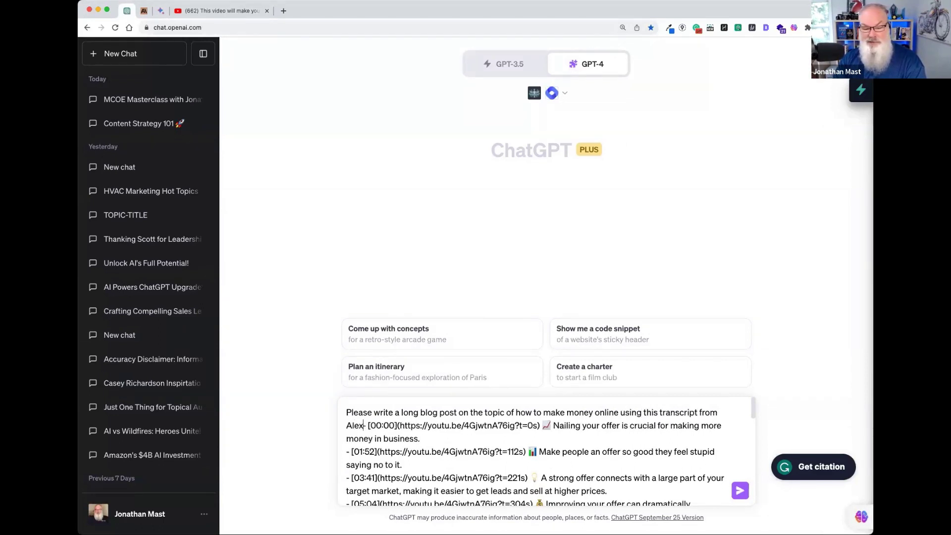
text(ormozi a)
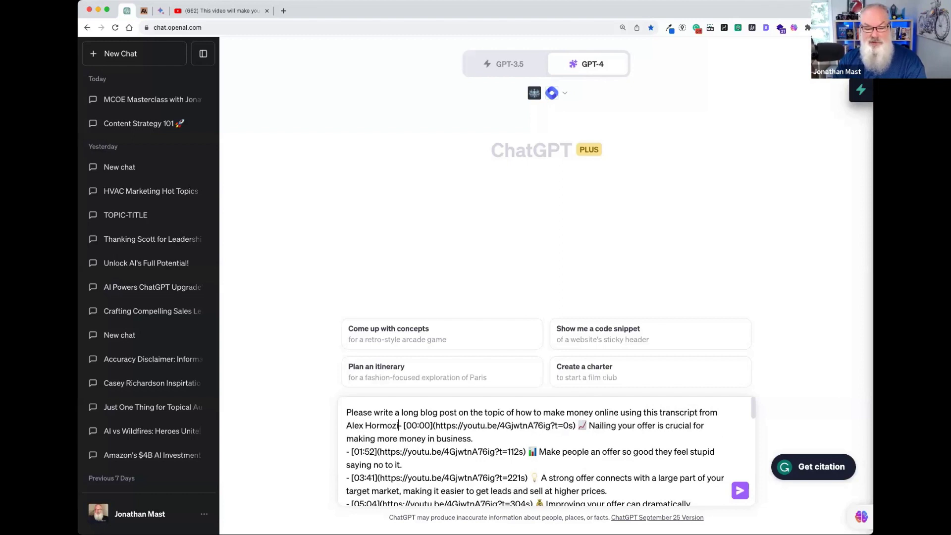
text( a guid)
Extend the instructions to request at least 8 H2 sections and a FAQ with at least 5 questions and answers.
text(e. Please inc)
text(lude )
text(at least )
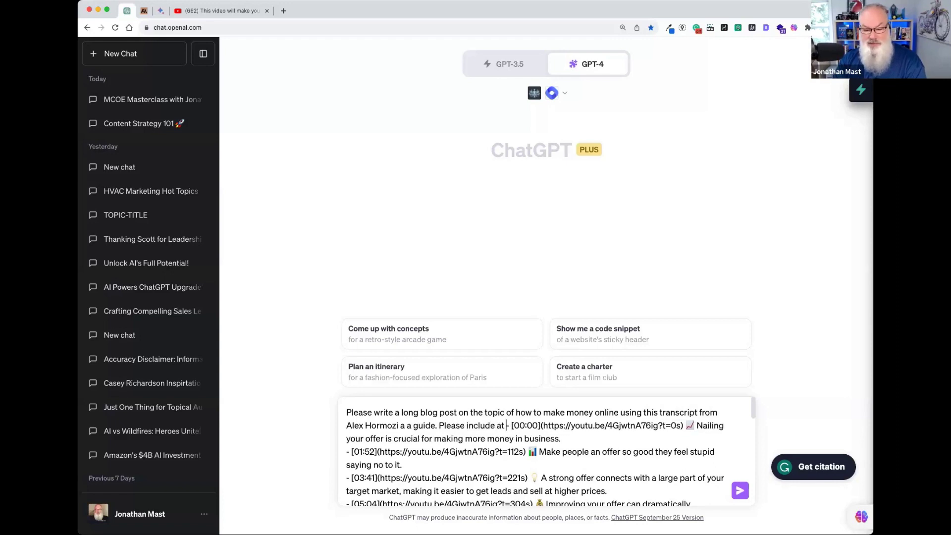
text(8)
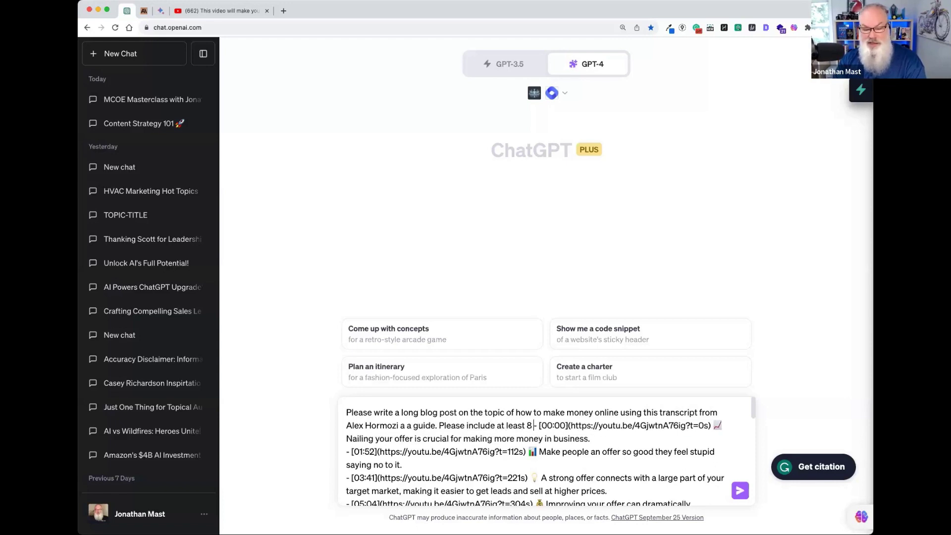
text( H2 sections)
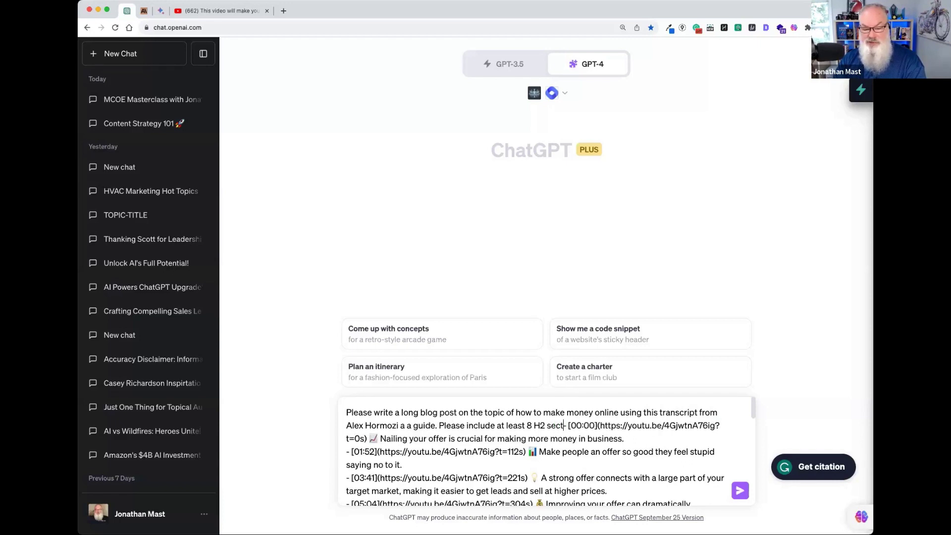
text( and a)
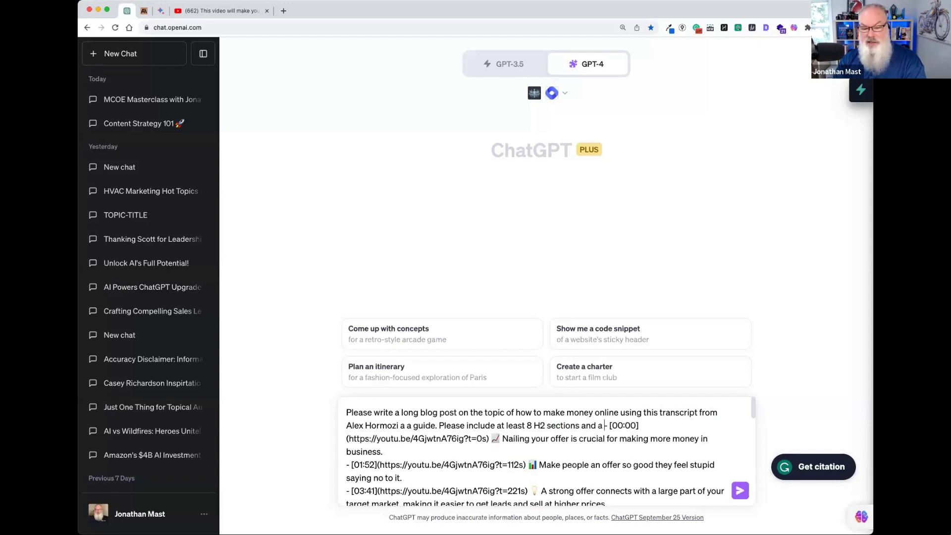
text( FAW)
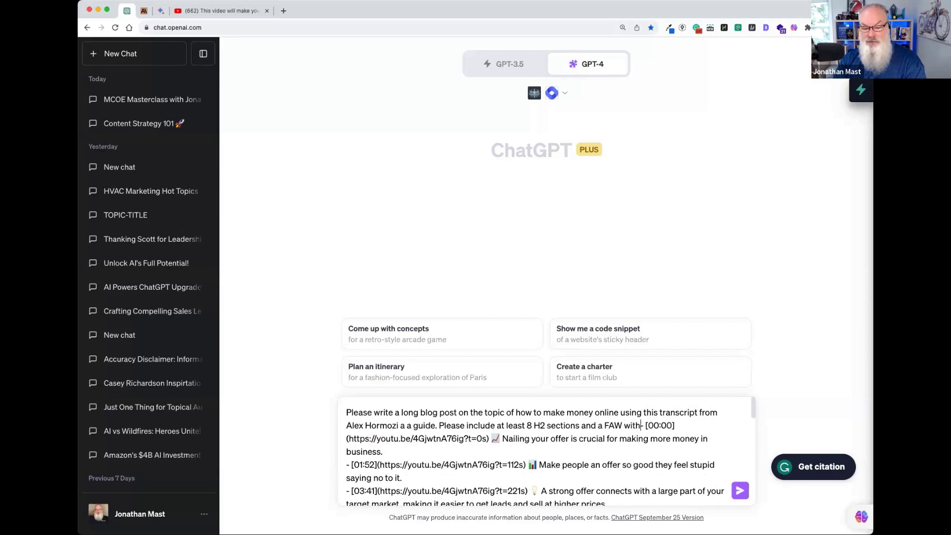
key(BackSpace)
text(Q)
text( with at least 5)
text( questions and)
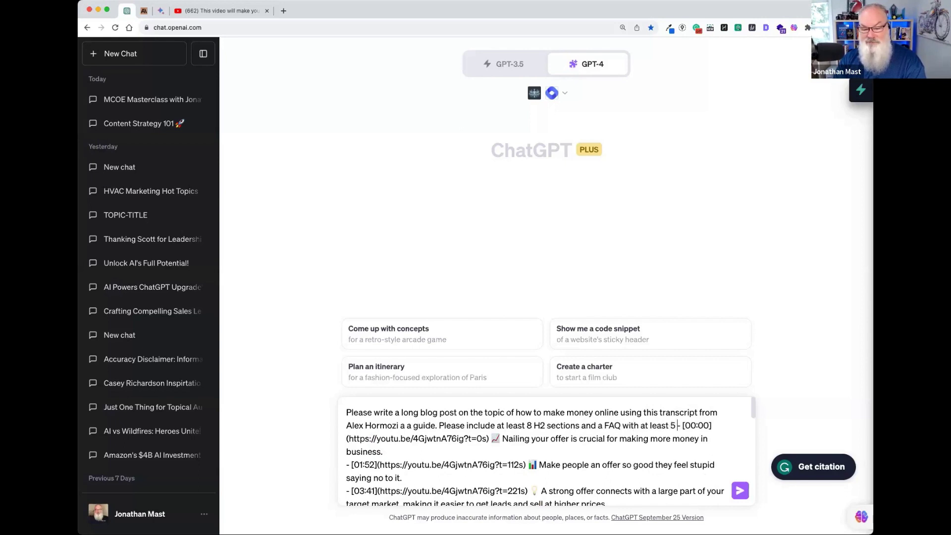
text( answer)
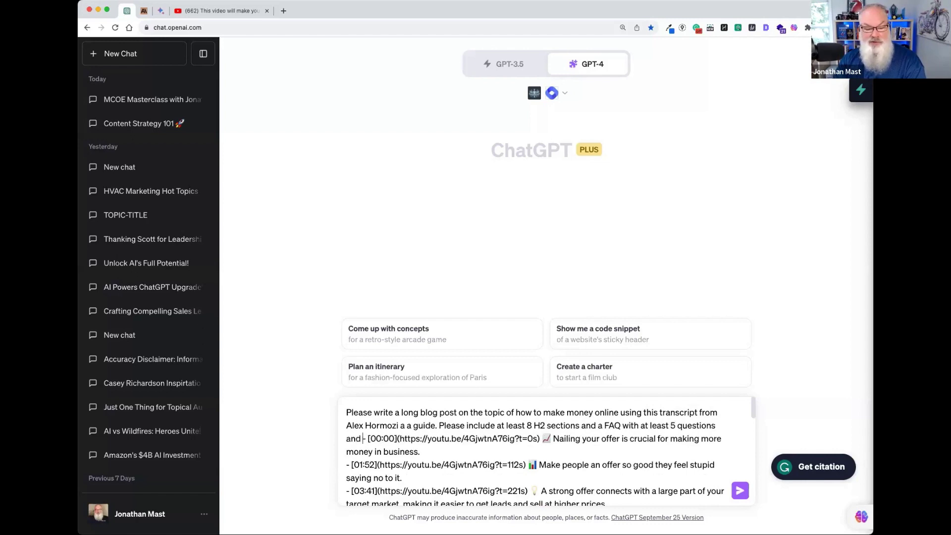
text(s.)
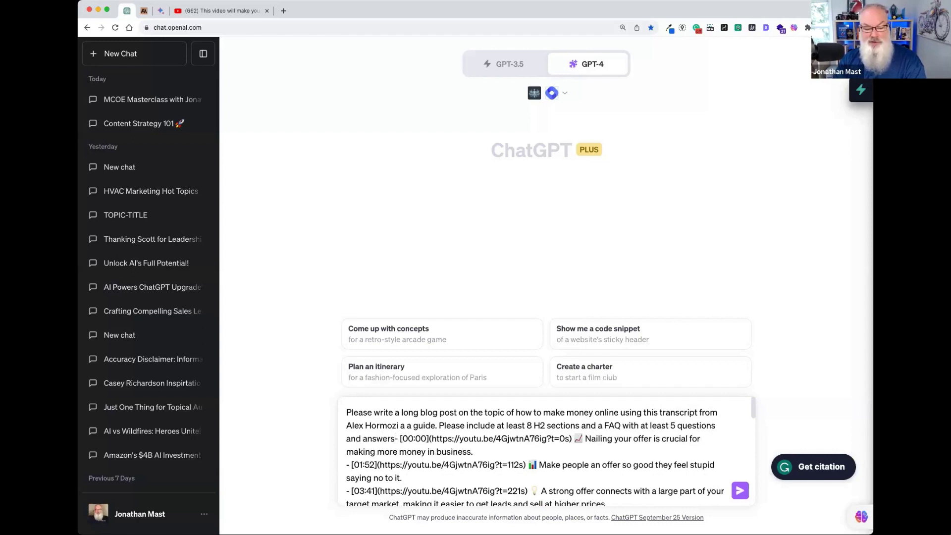
Separate the instructions from the pasted summary with a blank line and correct the wording to "as a guide".
key(shift+Return)
key(shift+Return)
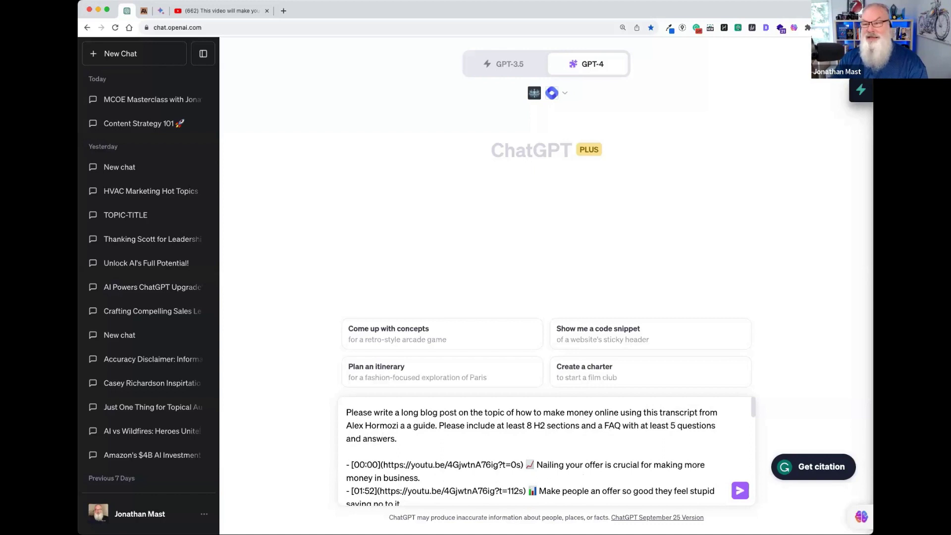
click(406, 427)
text(s)
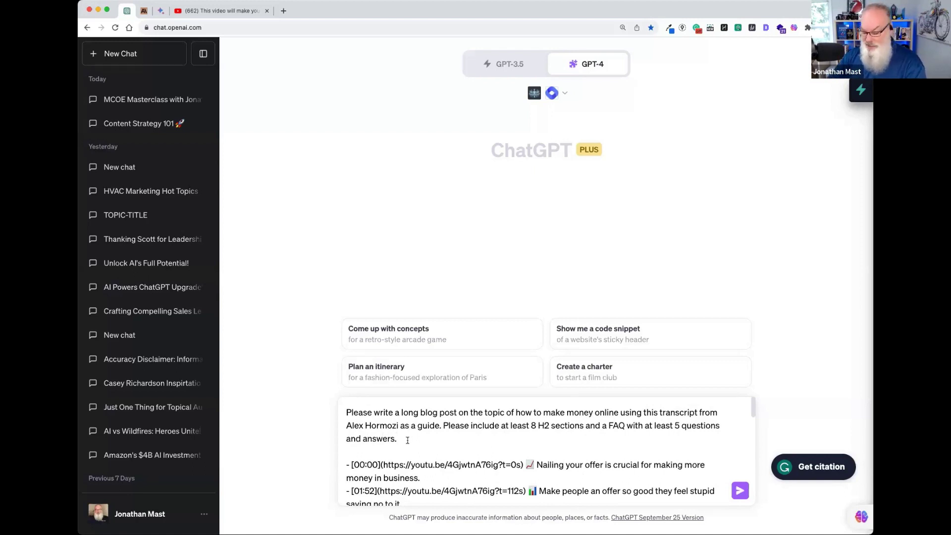
Add a paragraph requesting the tone and style of Dan Kennedy, and submit the prompt.
key(shift+Return)
key(shift+Return)
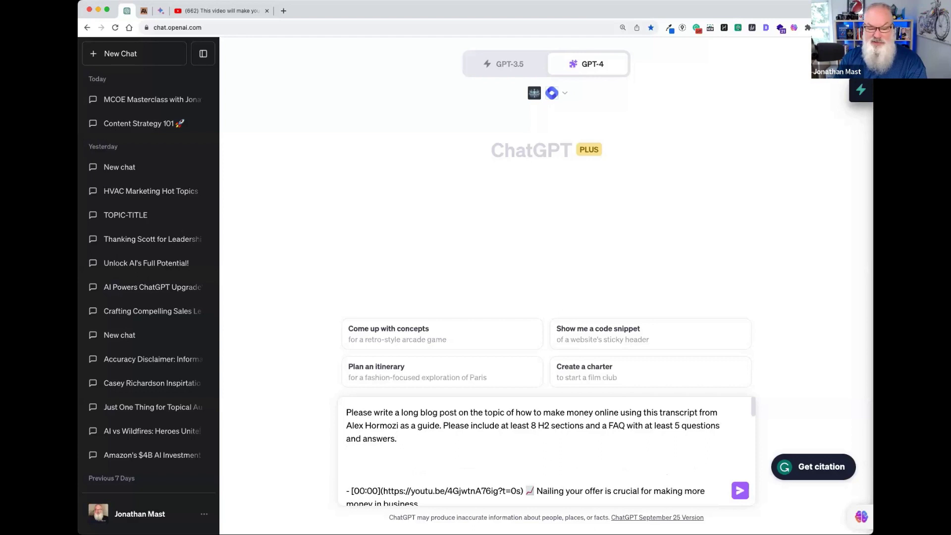
text(Please use t)
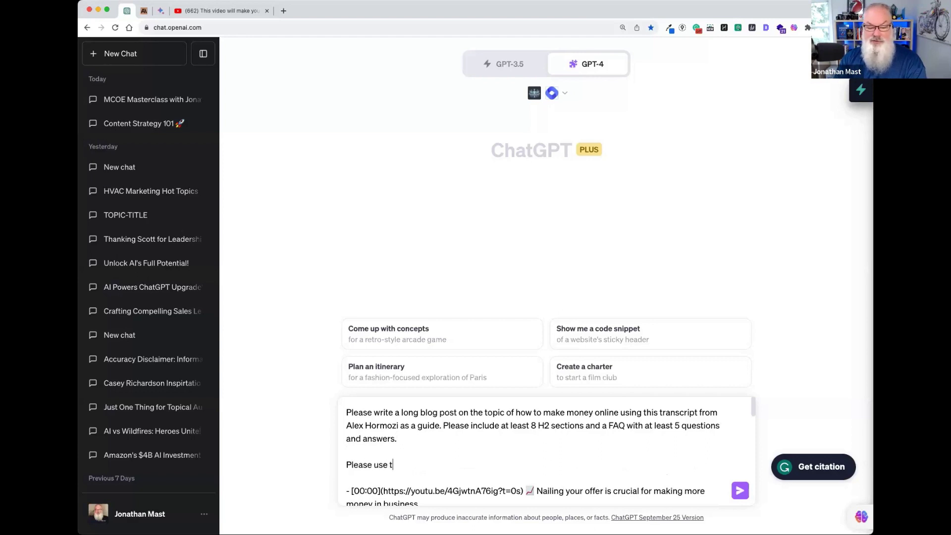
text(he tone and style of)
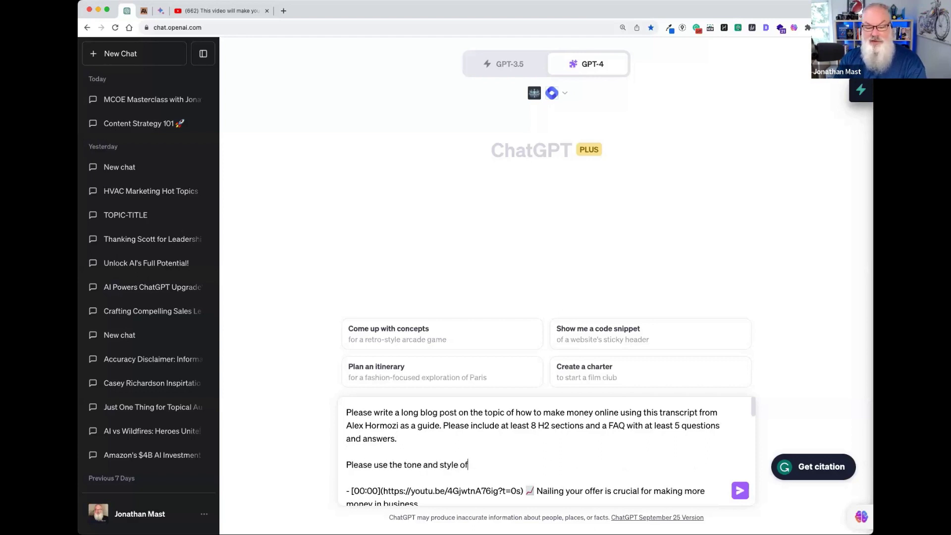
text( Dan Kennedy.)
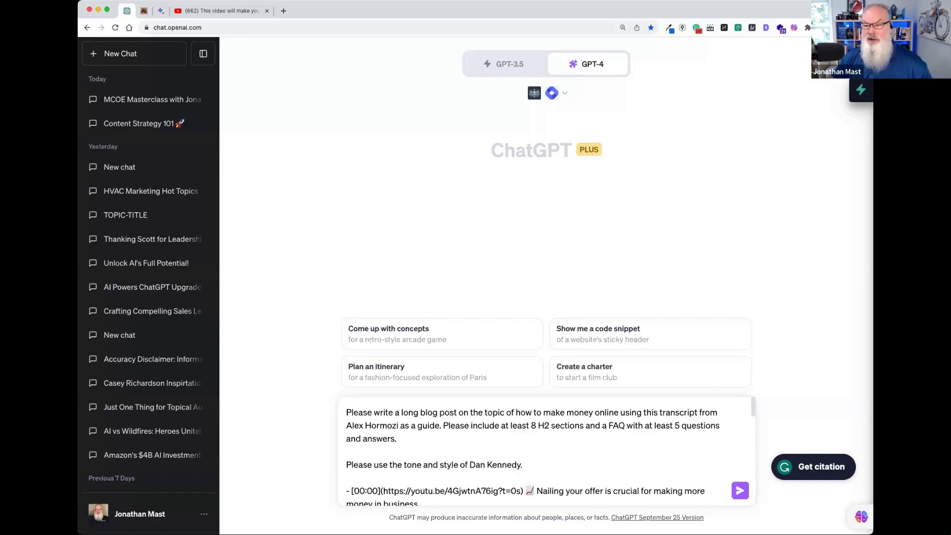
click(740, 491)
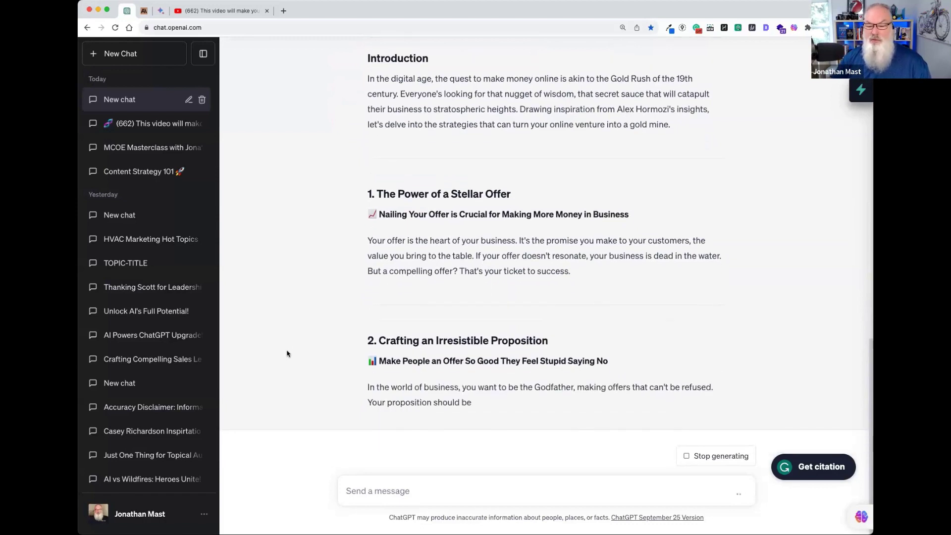
Switch to Claude and open its list of past chats.
click(144, 11)
click(91, 51)
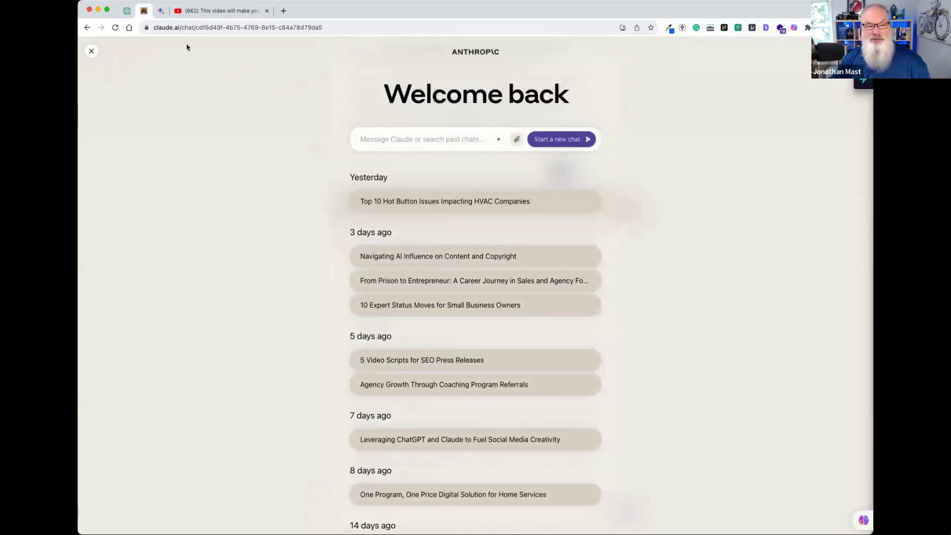
Switch to Bard and request the top 10 semantically related keywords for "med spa marketing" in a table including monthly search volume.
click(159, 11)
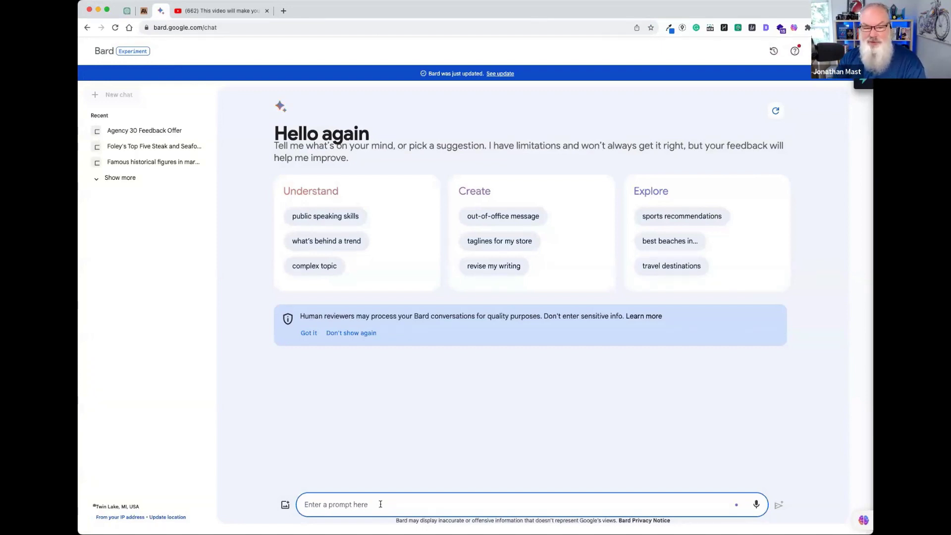
text(please provide me with the top 10 sema)
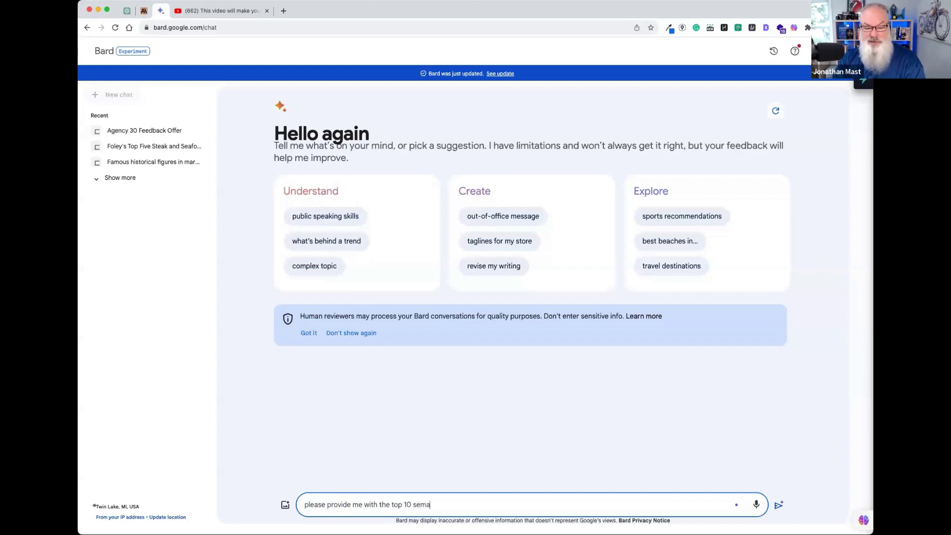
text(ntically related keywor)
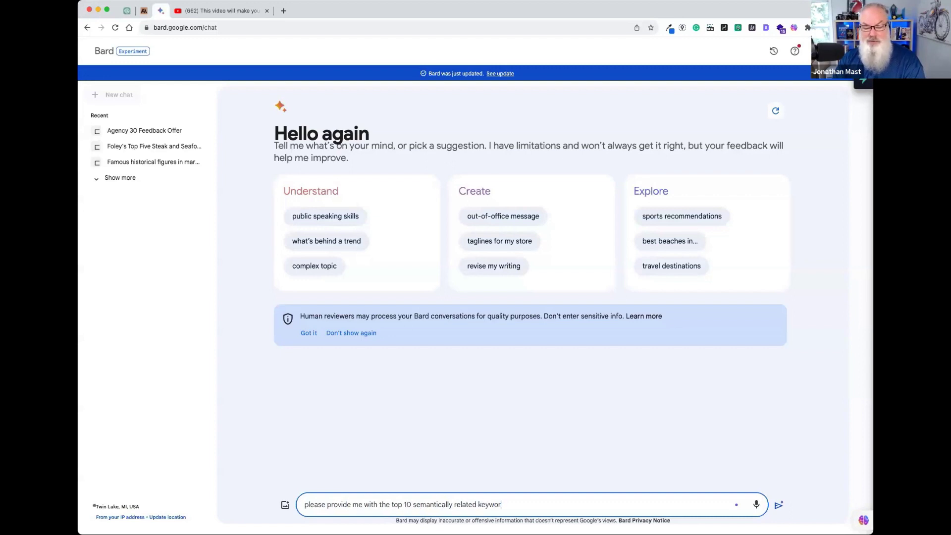
text(ds for "med sm)
key(BackSpace)
text(pa )
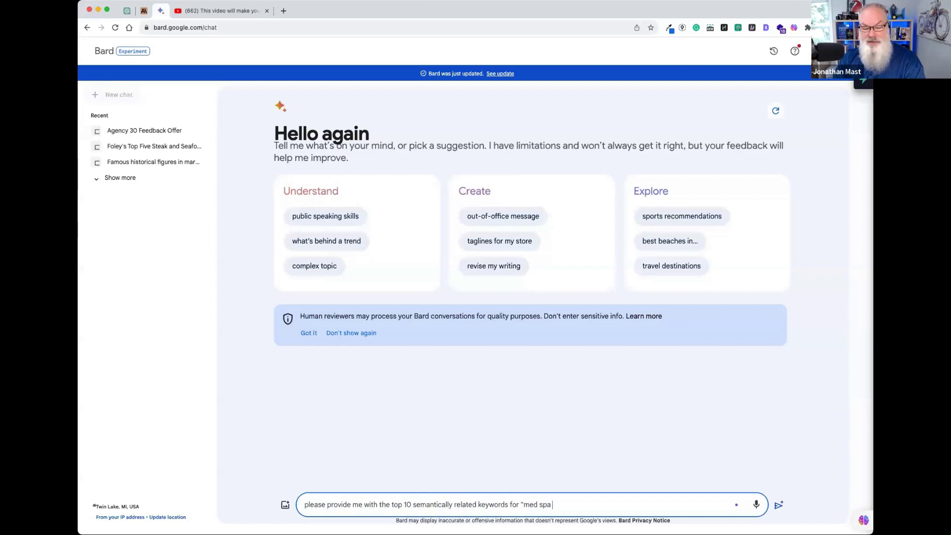
text(marketing" put in a table and include monthly search)
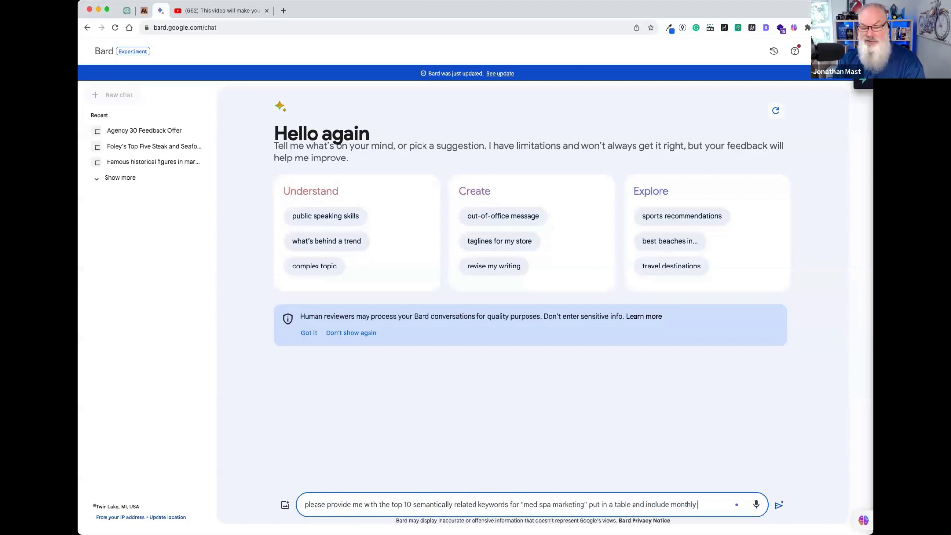
text(me)
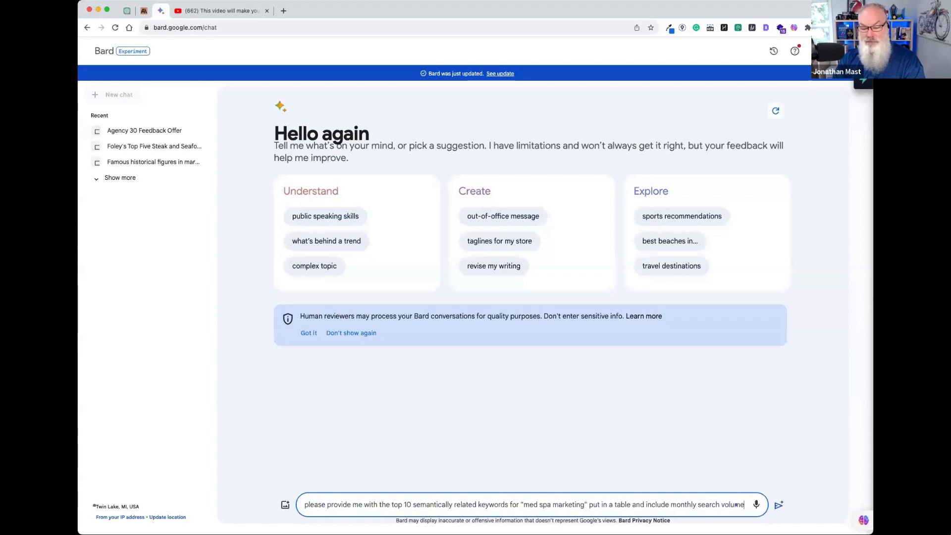
key(Return)
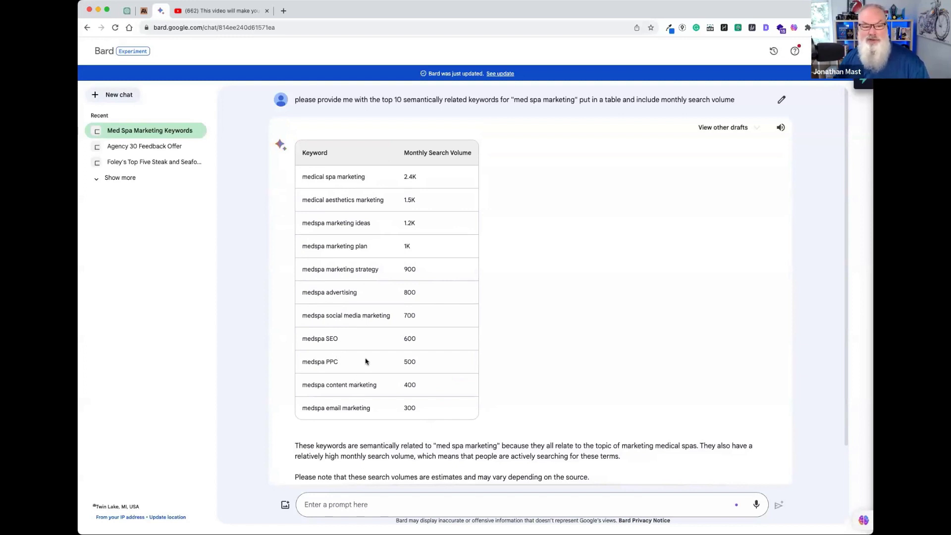
Return to the ChatGPT blog post conversation and submit a request to create a key takeaway section.
click(126, 12)
scroll(506, 239, up, 8)
scroll(506, 238, up, 20)
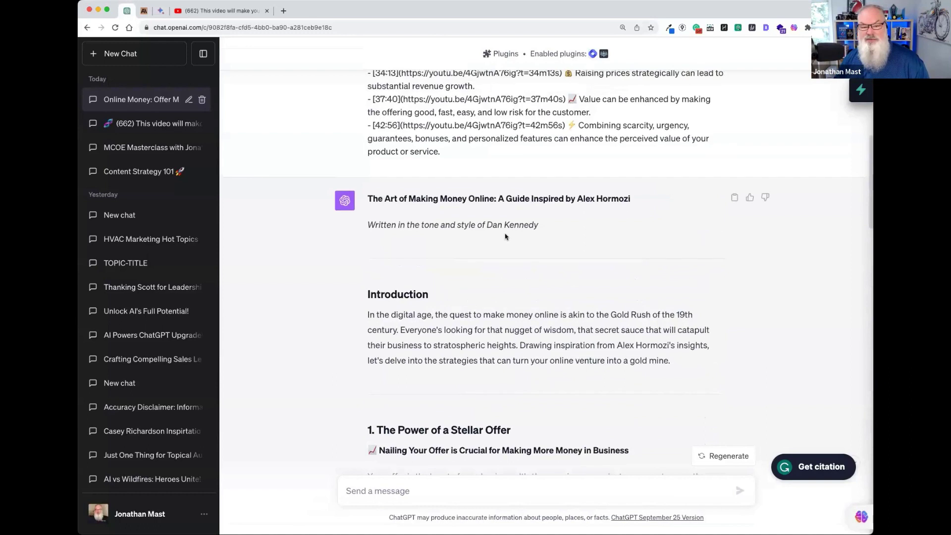
scroll(505, 237, down, 3)
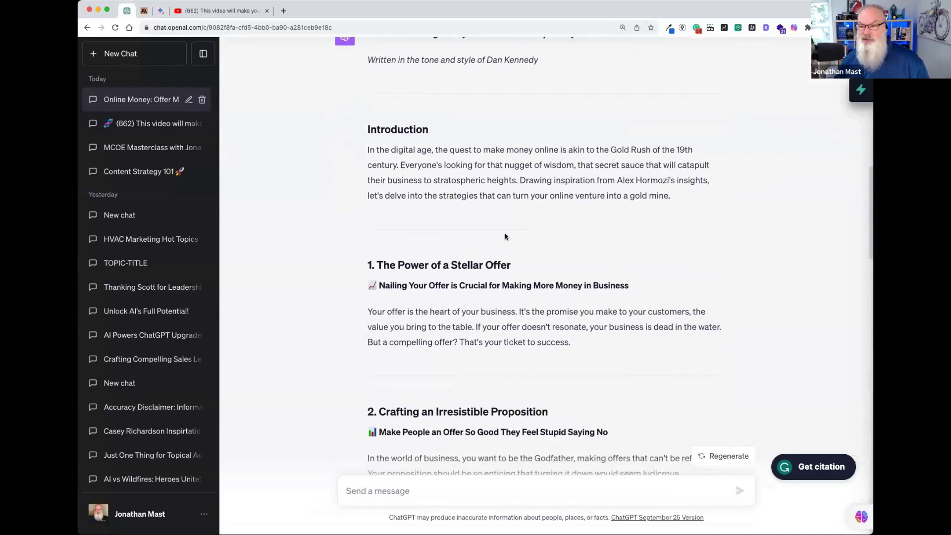
scroll(506, 237, down, 1)
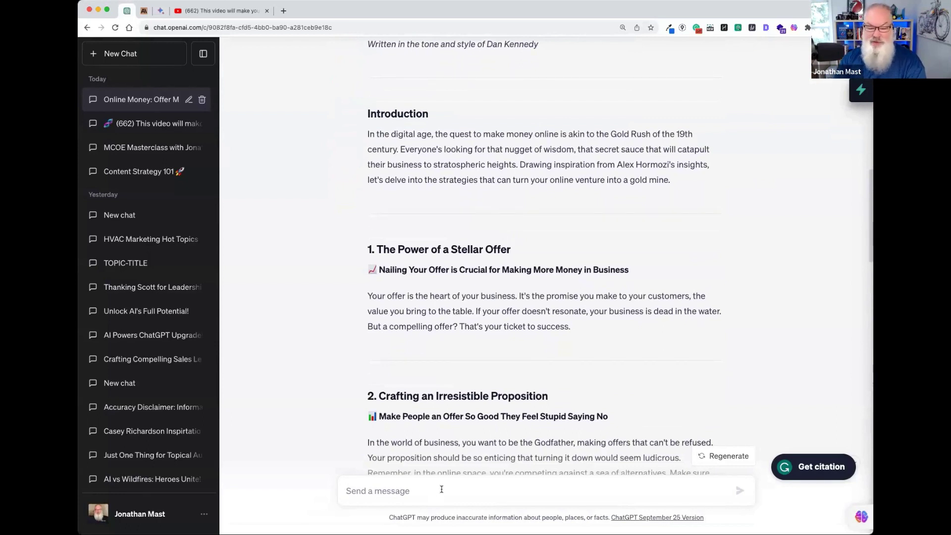
text(now craet)
text(e a key)
text( takeaway section)
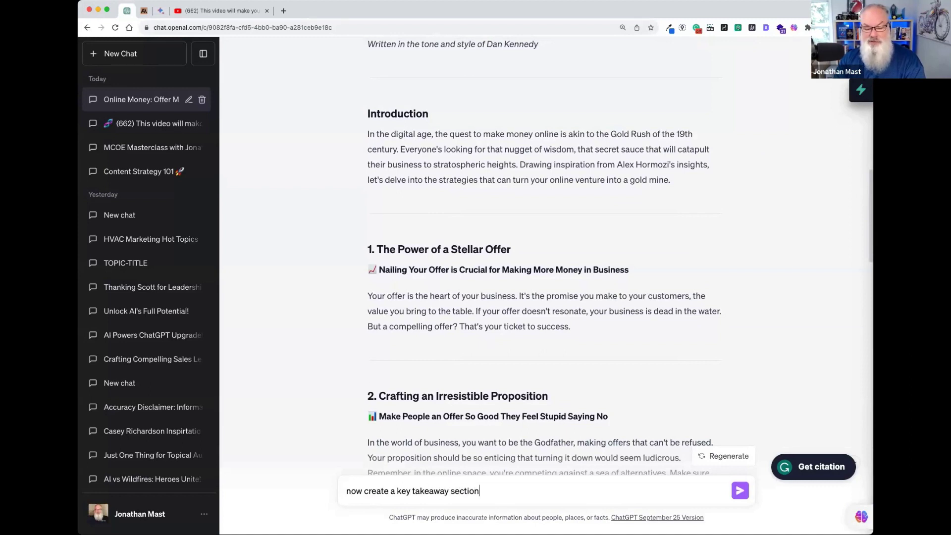
key(Return)
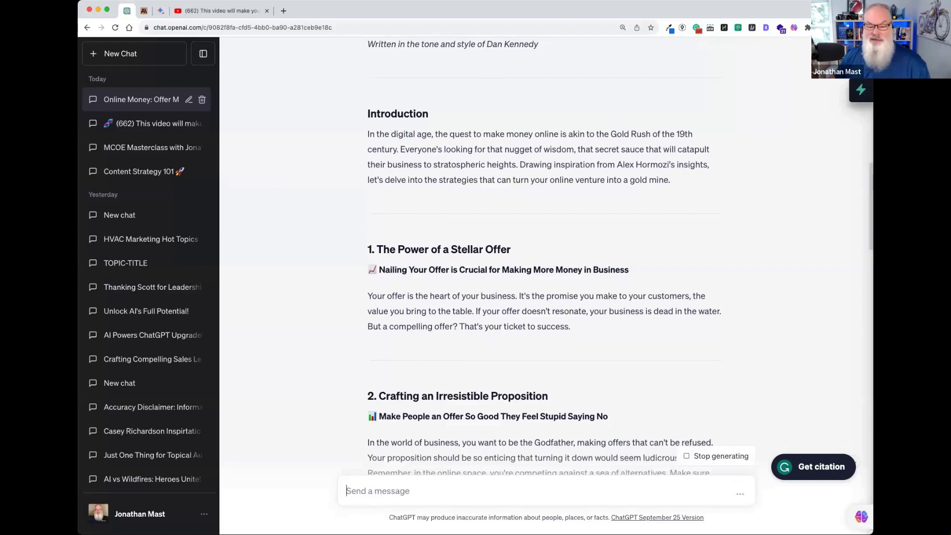
Ask ChatGPT to create 5 compelling social media posts about the lessons in the article.
scroll(462, 384, down, 20)
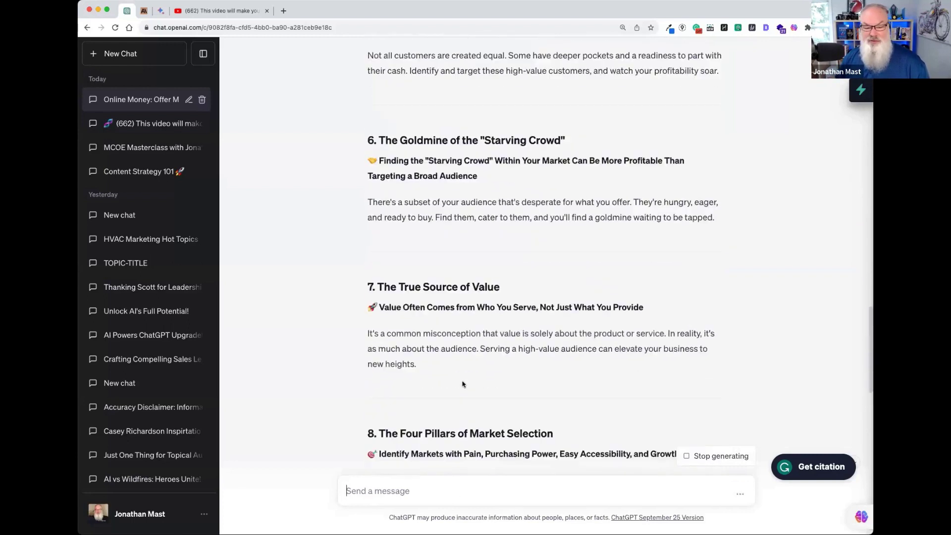
scroll(462, 384, down, 2)
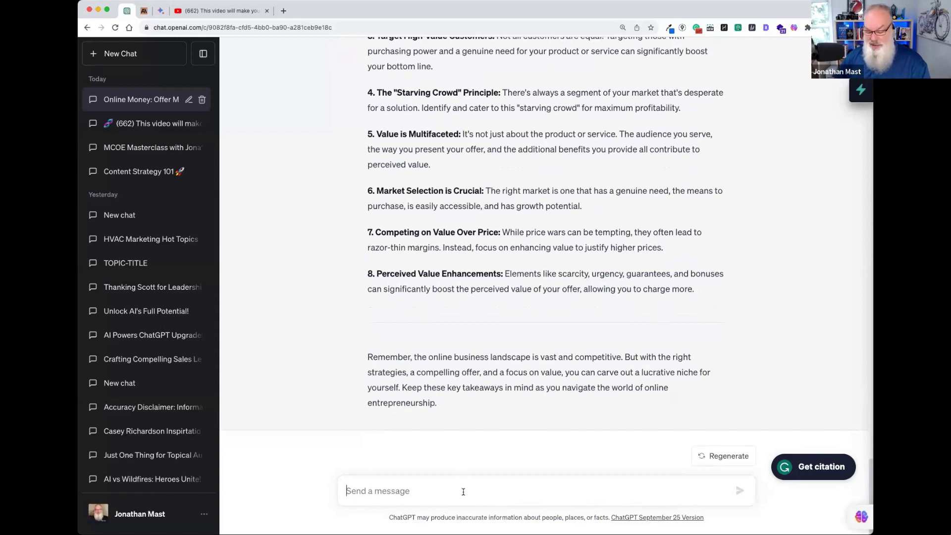
text(please crea)
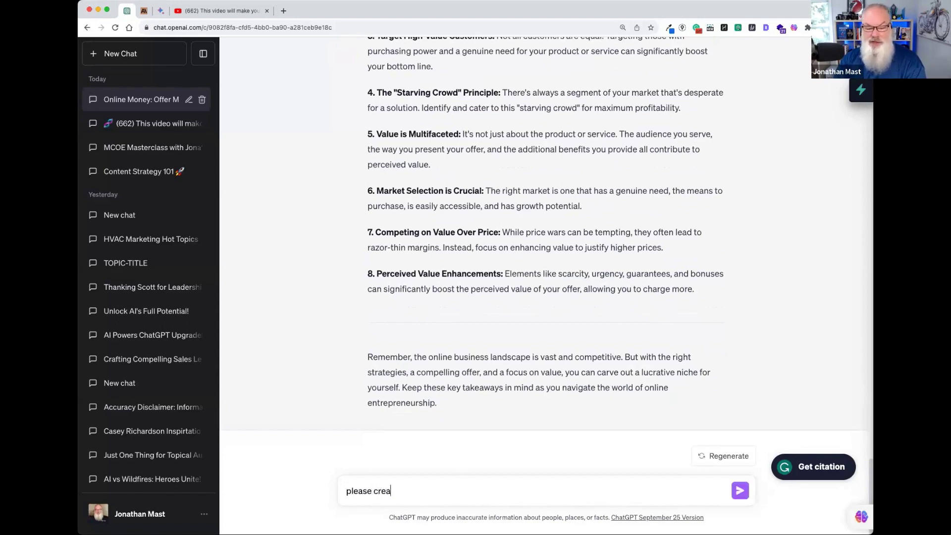
text(te 5 compelling social media posts abo)
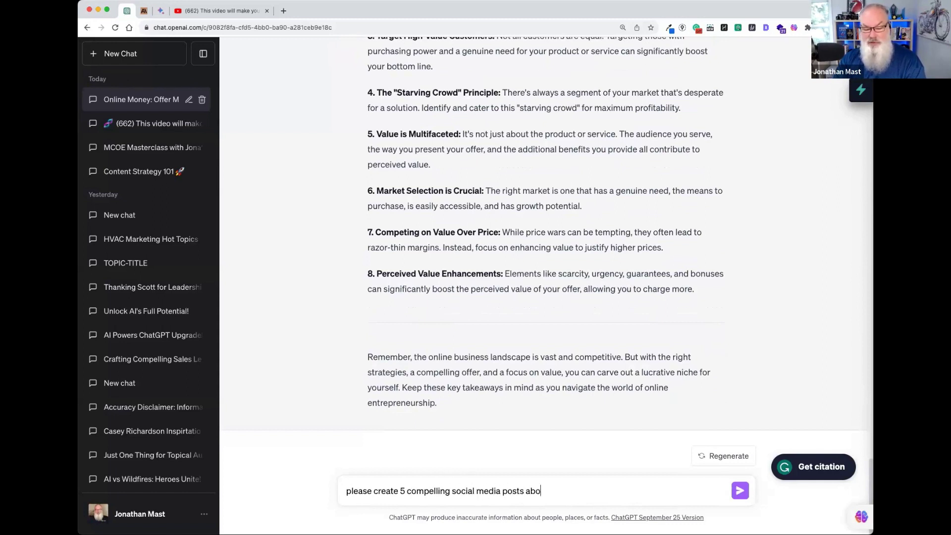
text(ut the lessons in this articles)
key(Return)
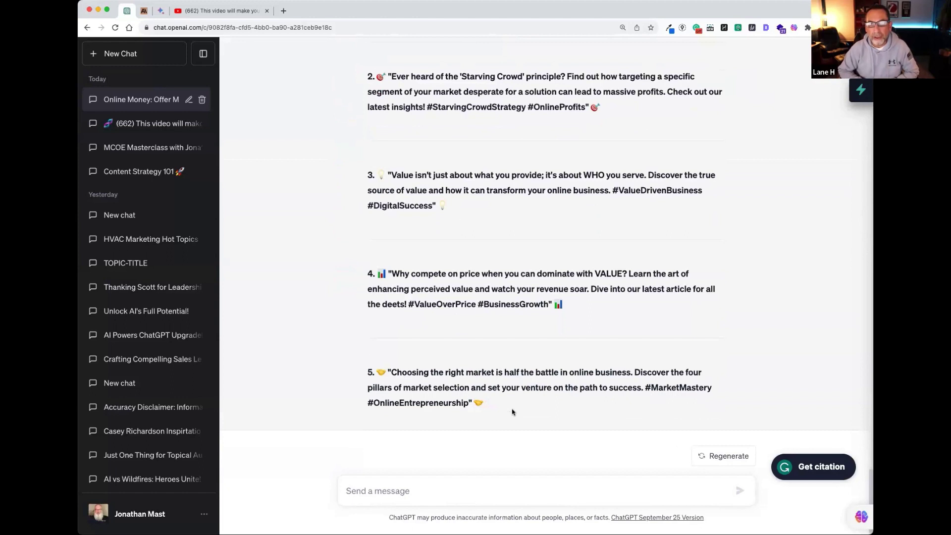
Write a prompt requesting a professionally formatted press release for this article, with a spot for testimonials and links to the post on the website.
text(wirrite)
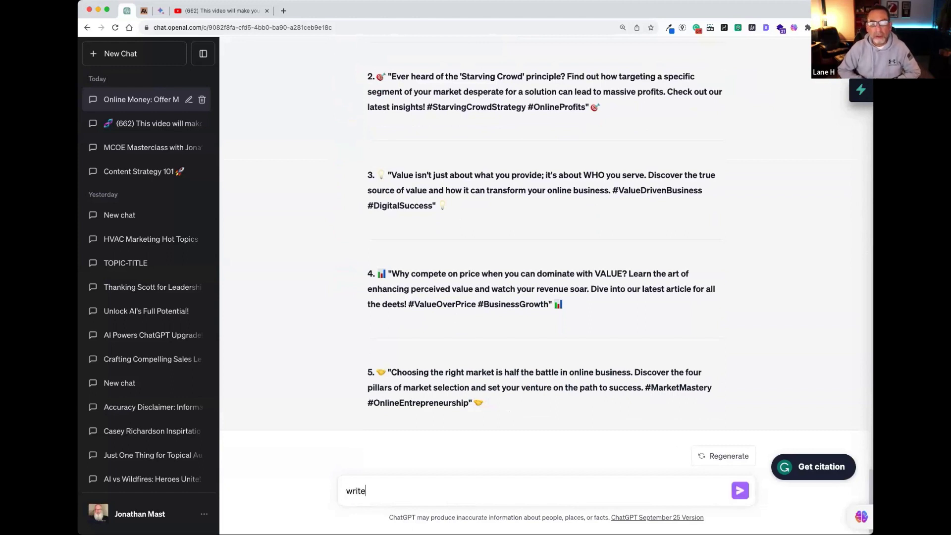
text( a press release for this)
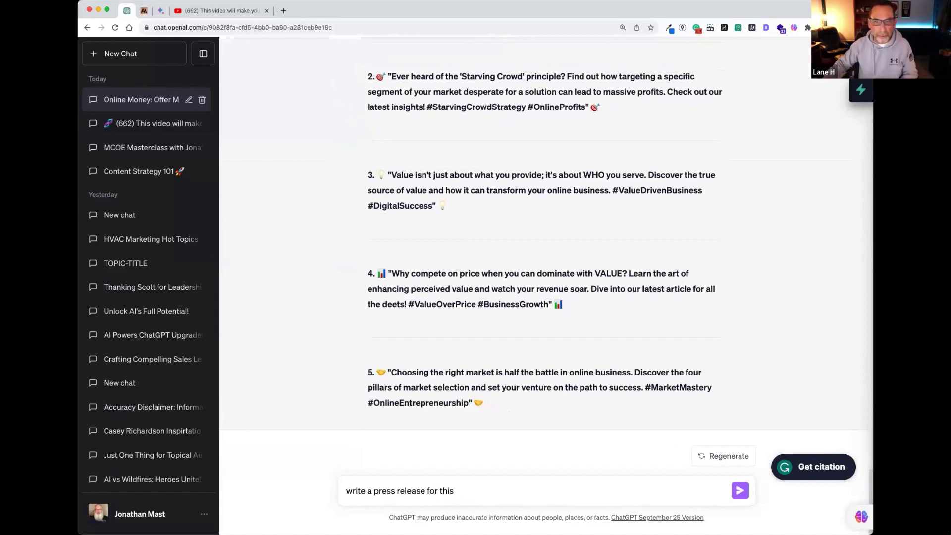
text( conteicle)
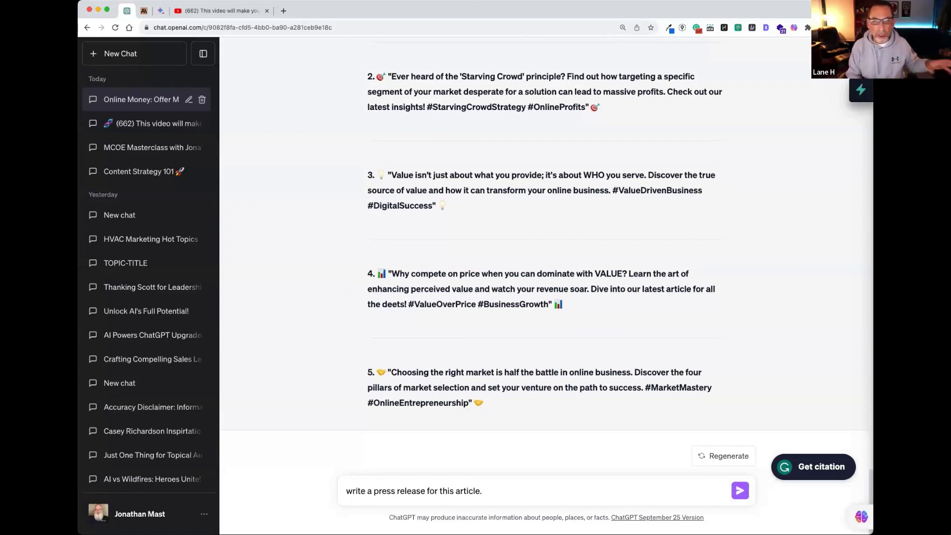
text(. format p)
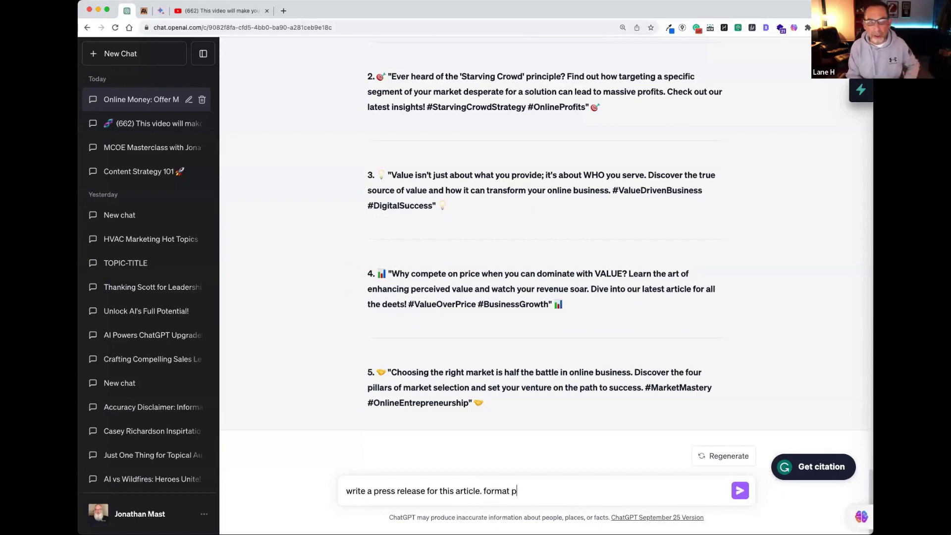
text(rofessionally and)
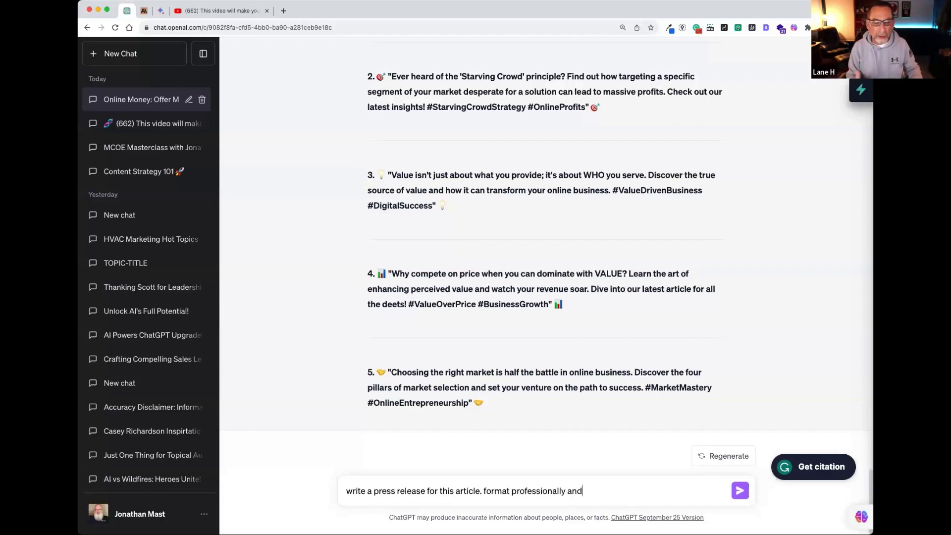
text( provide a )
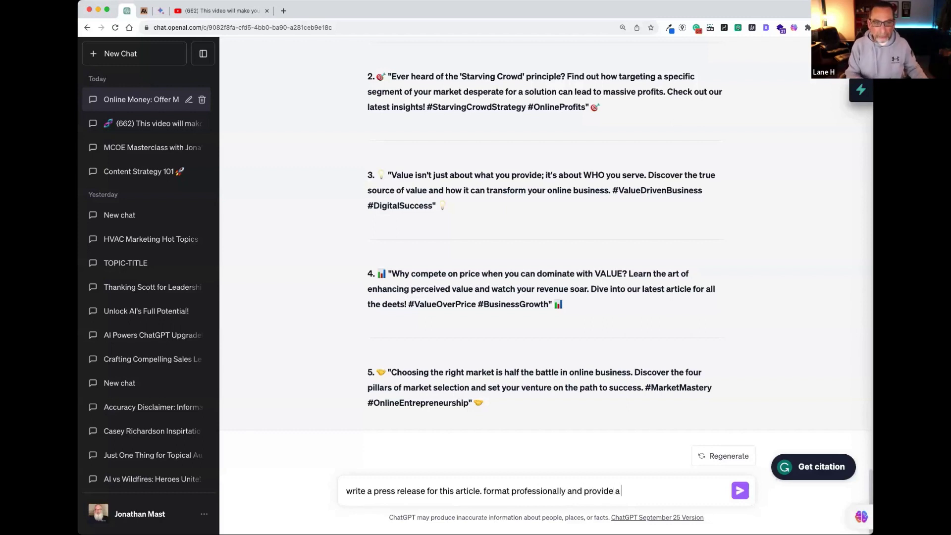
text(spot for testimionials and)
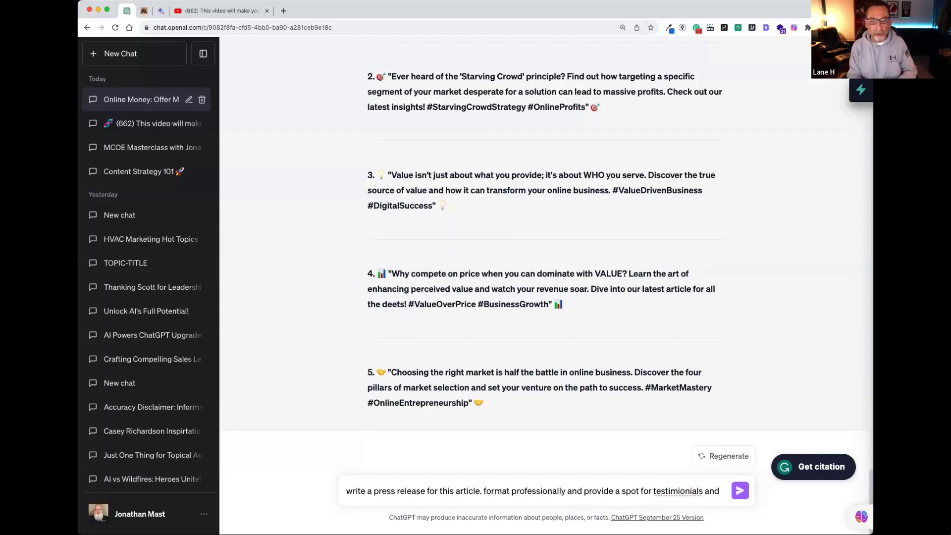
text( link)
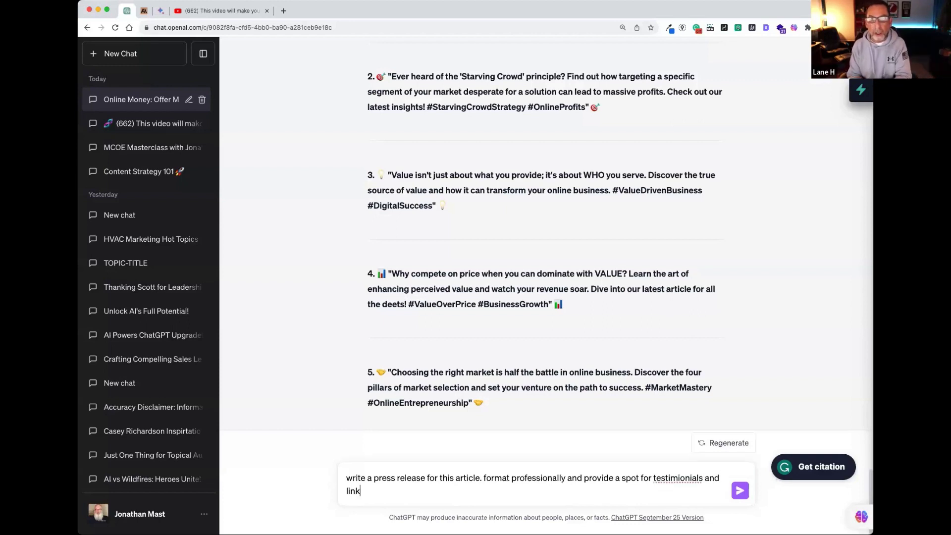
text(s to this )
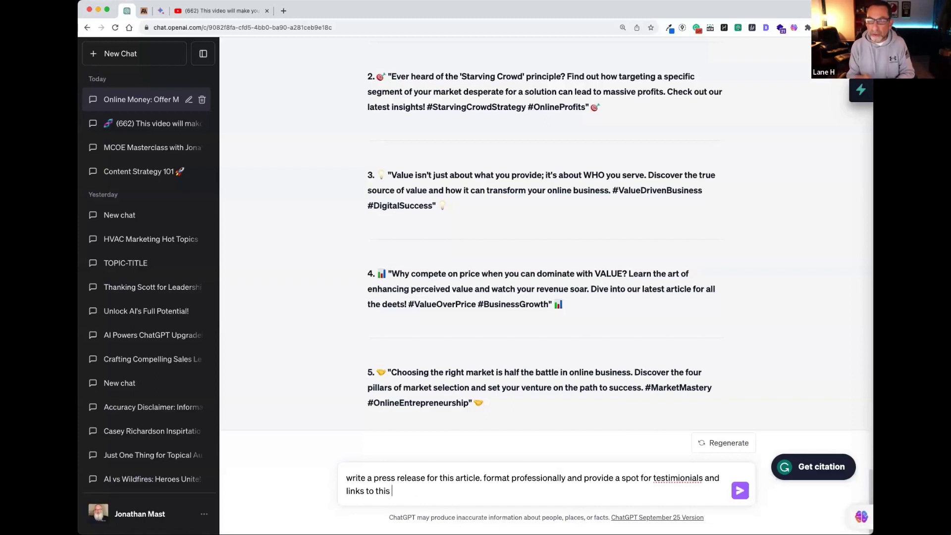
text(post on my website.)
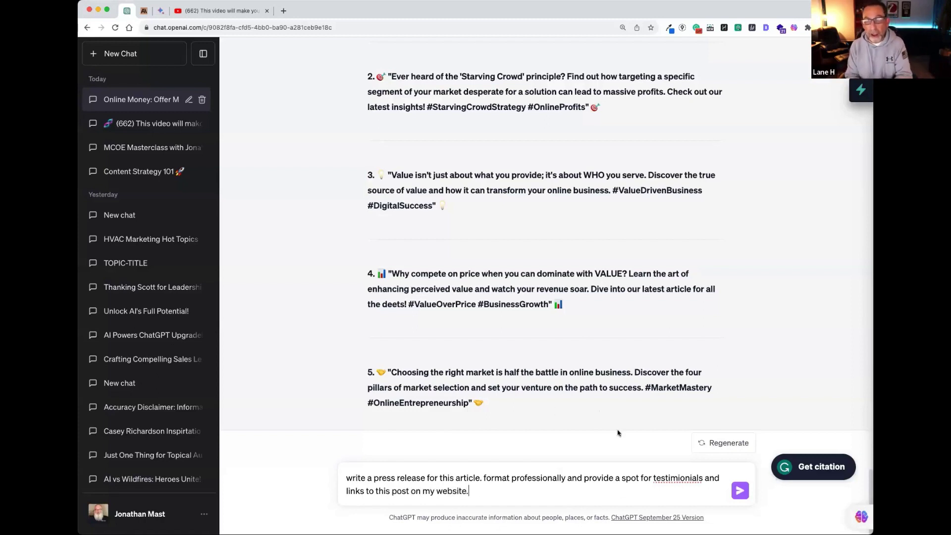
Correct the spelling of "testimonials" in the press release prompt and submit it.
click(678, 480)
key(BackSpace)
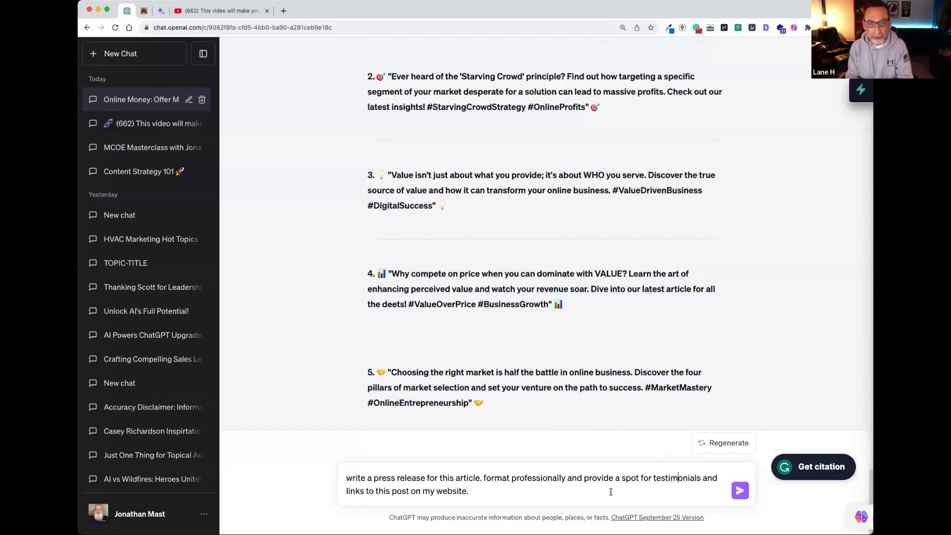
click(728, 493)
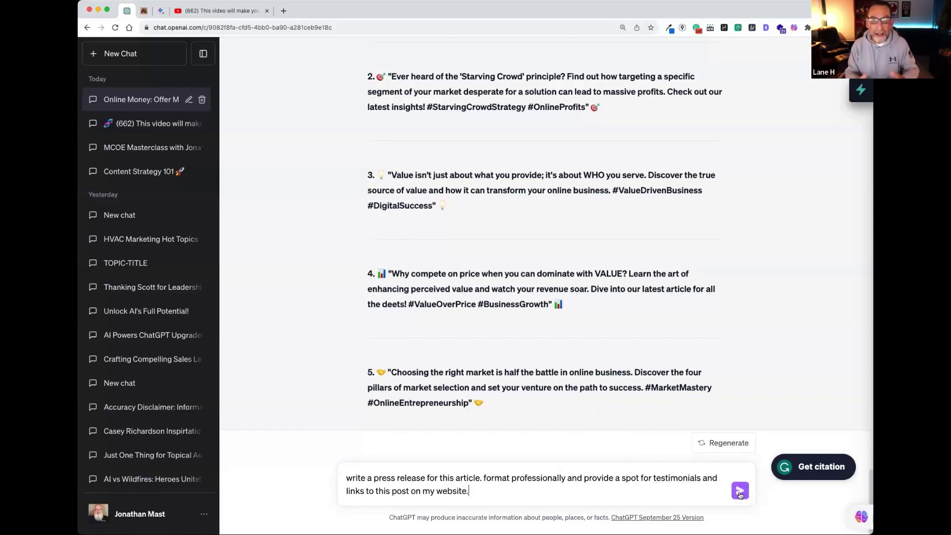
click(740, 492)
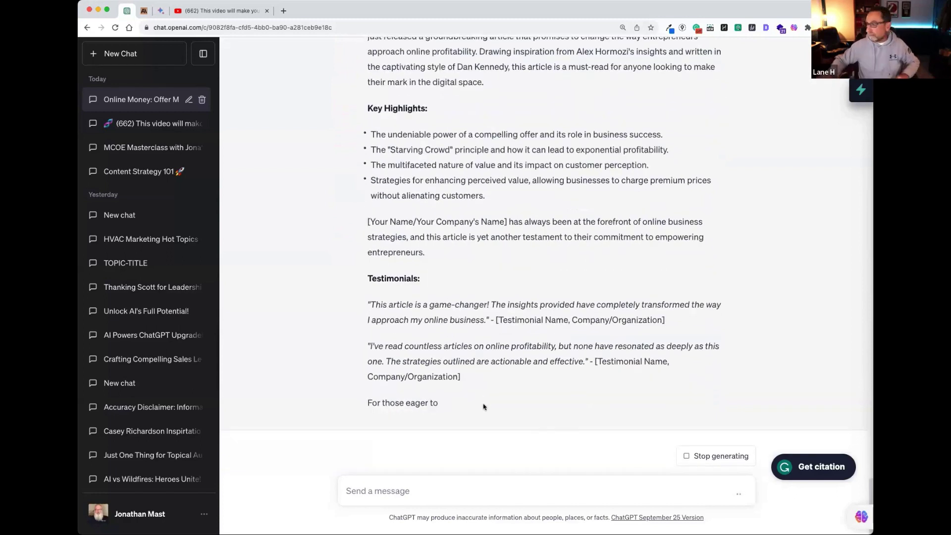
Review the generated press release, highlighting the testimonials and article link passage, and examine the media contact section.
scroll(569, 283, up, 3)
scroll(569, 282, up, 5)
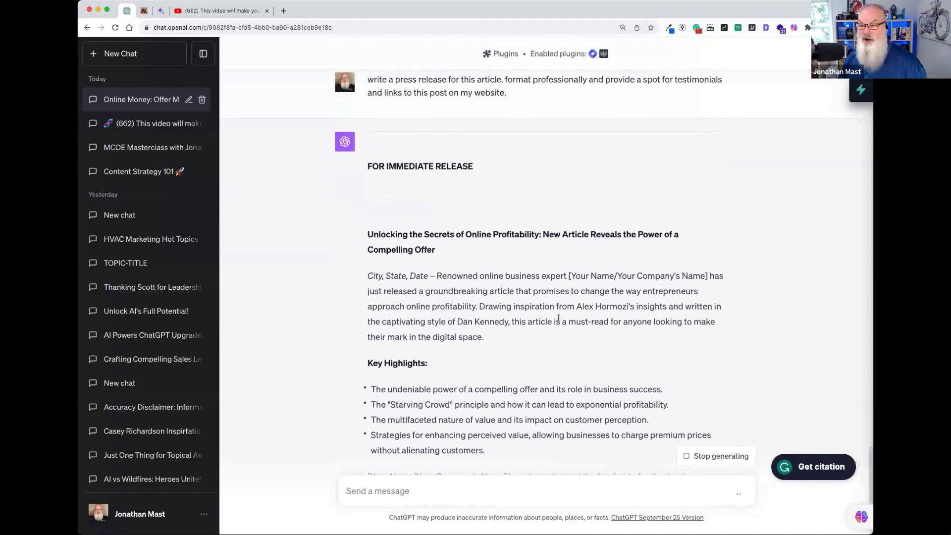
scroll(558, 312, down, 5)
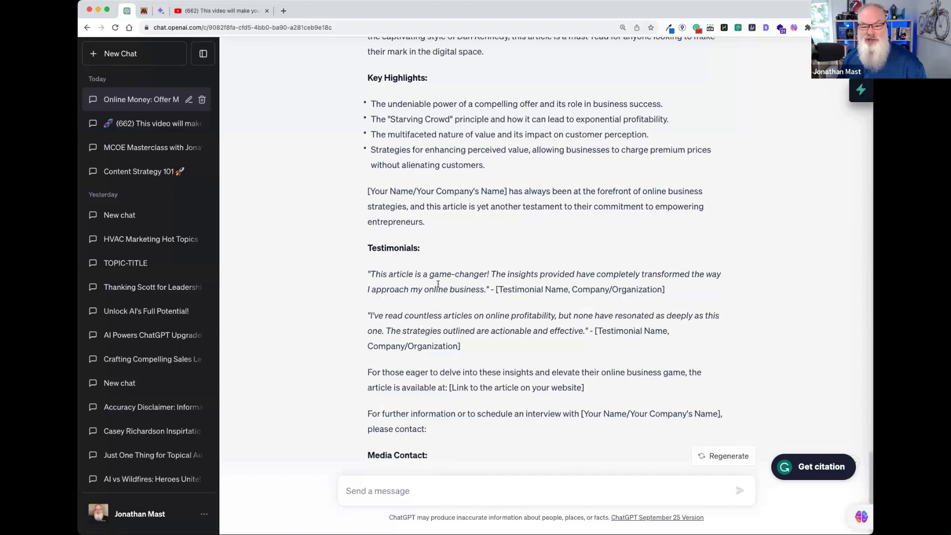
drag(368, 274, 608, 395)
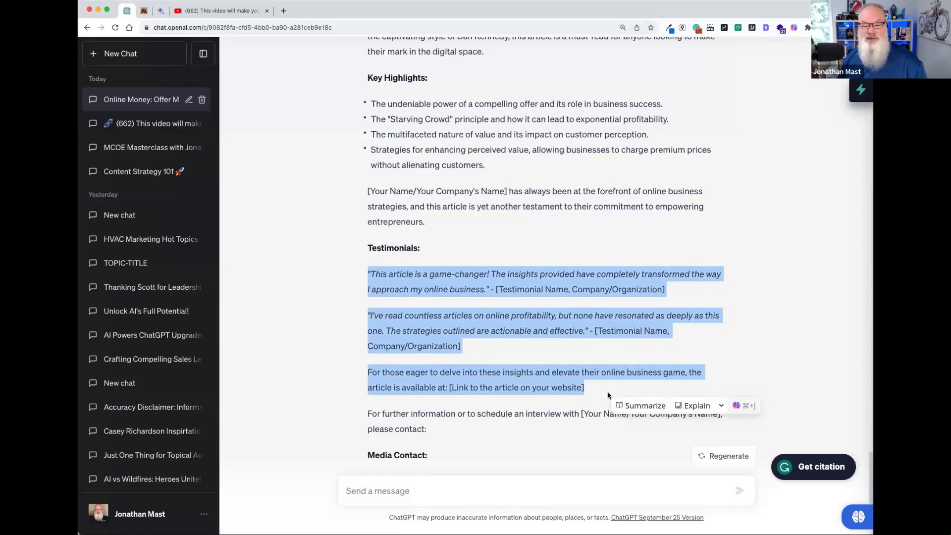
scroll(562, 366, down, 5)
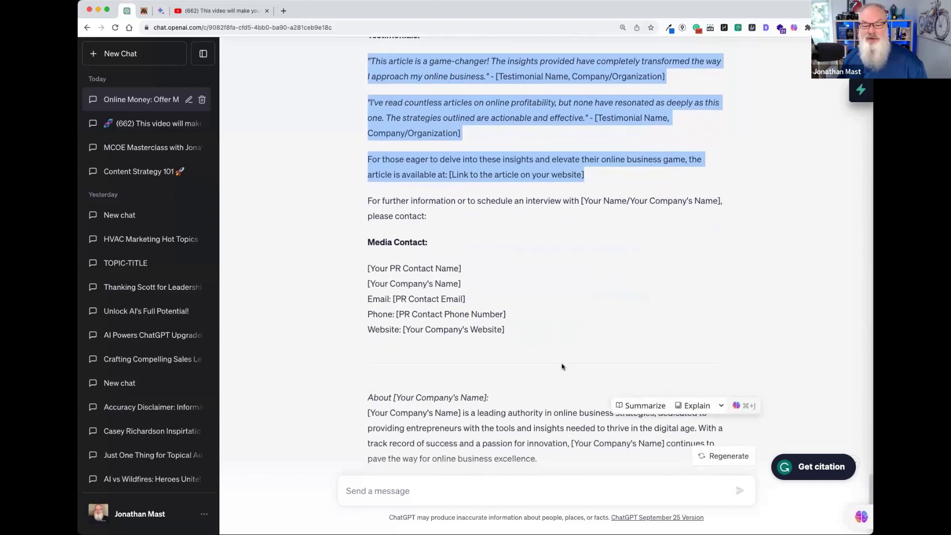
scroll(562, 366, up, 5)
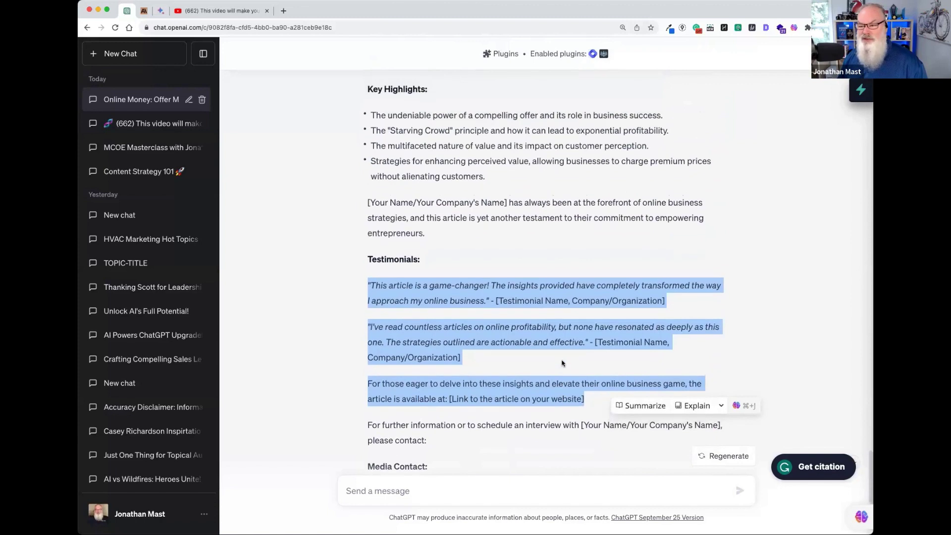
Write a prompt asking ChatGPT for 5 short form video topics from this article.
scroll(562, 363, up, 4)
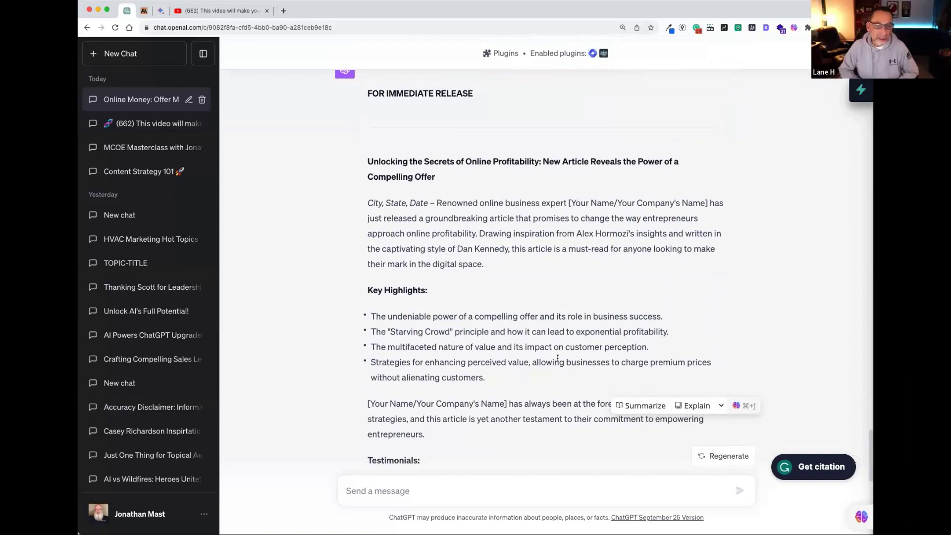
drag(368, 464, 467, 332)
scroll(468, 331, down, 1)
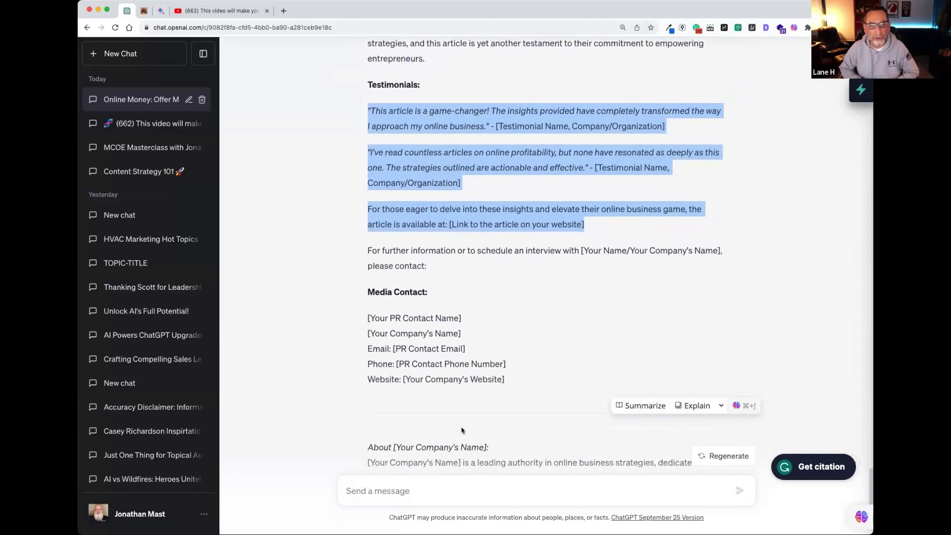
click(456, 486)
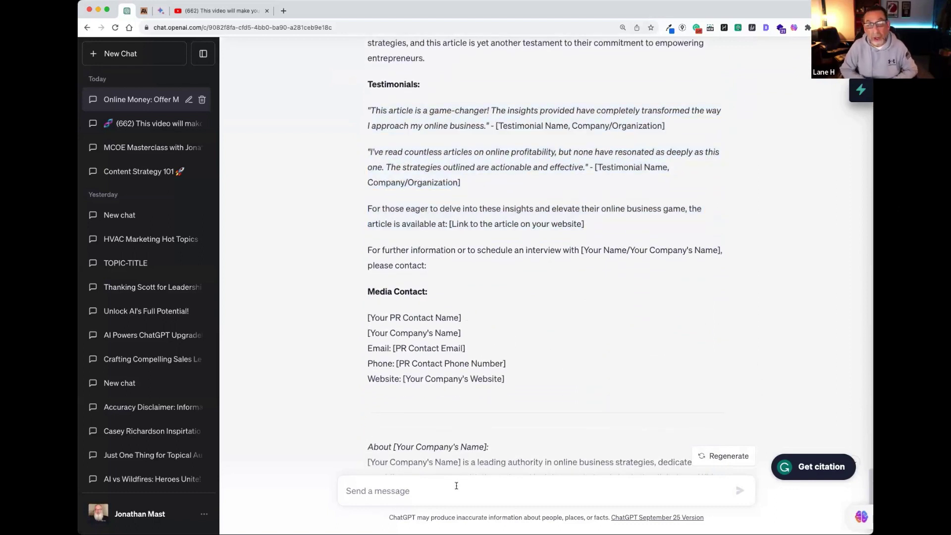
text(give me 5 )
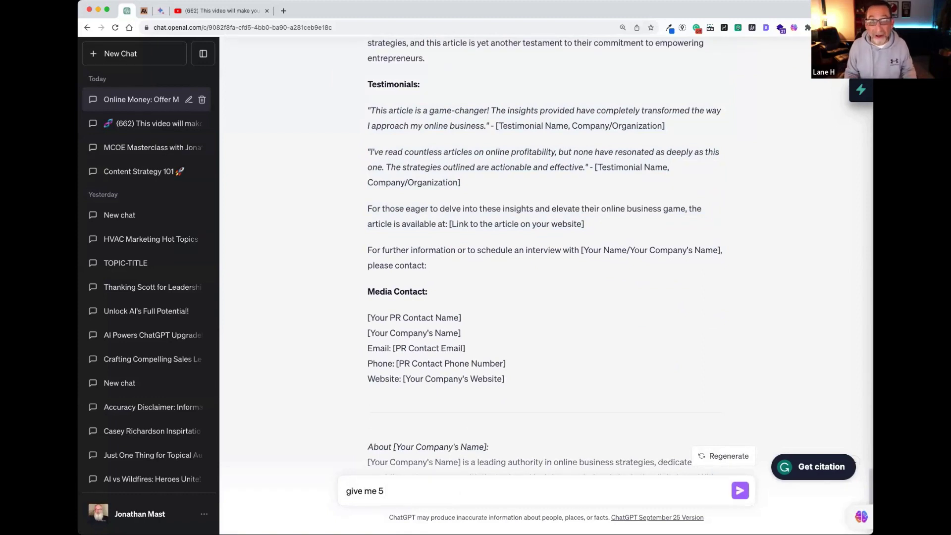
text(short form video toipcs)
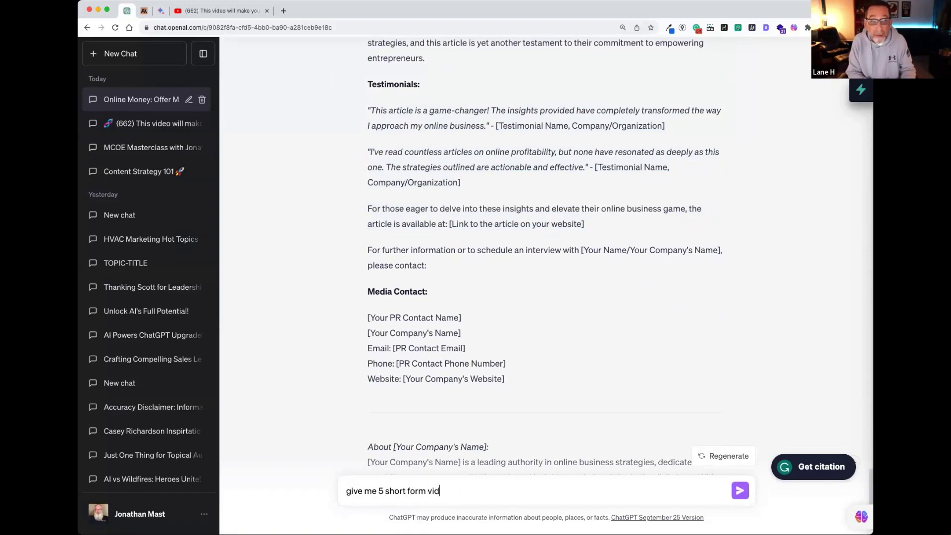
key(BackSpace)
key(BackSpace)
key(BackSpace)
key(BackSpace)
text(pics from this )
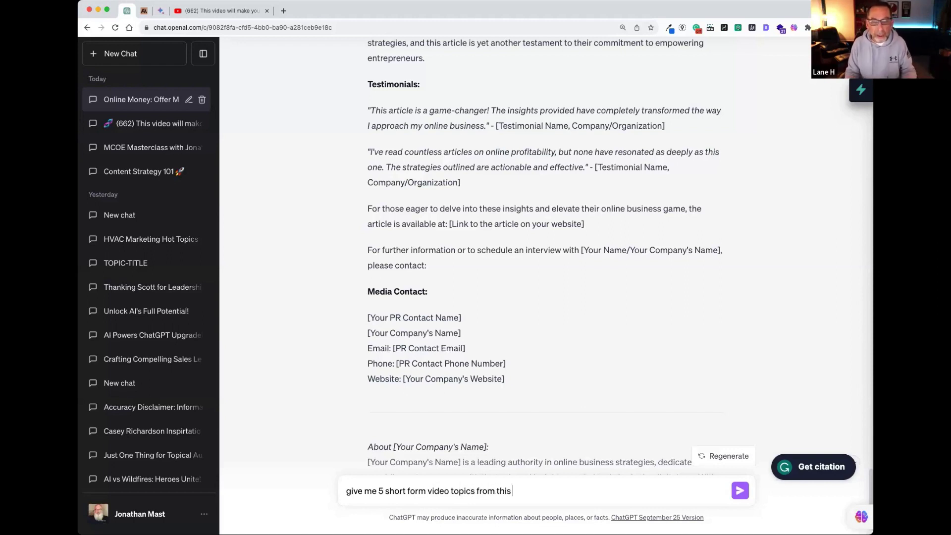
text(article)
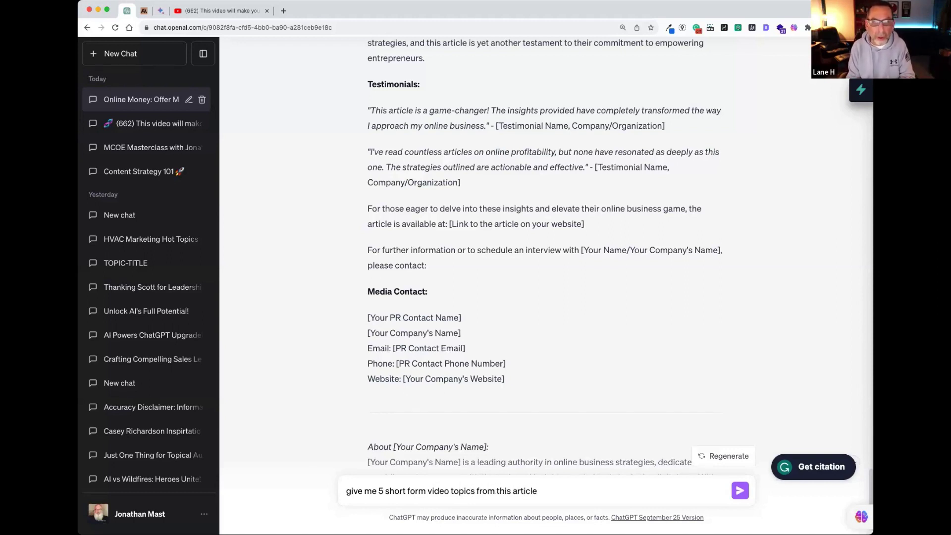
Add to the prompt that the topics should be usable as instagram reels, and submit it.
text( that )
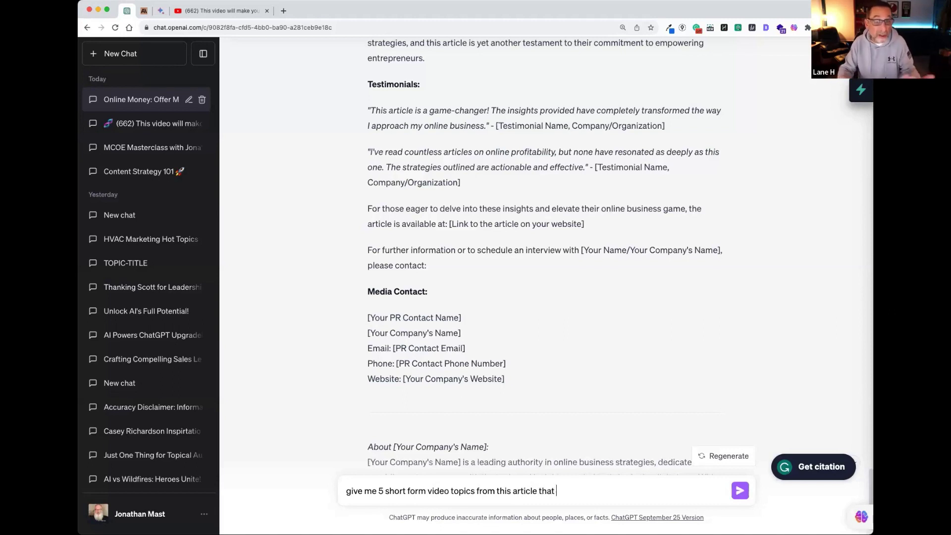
text(I can use as )
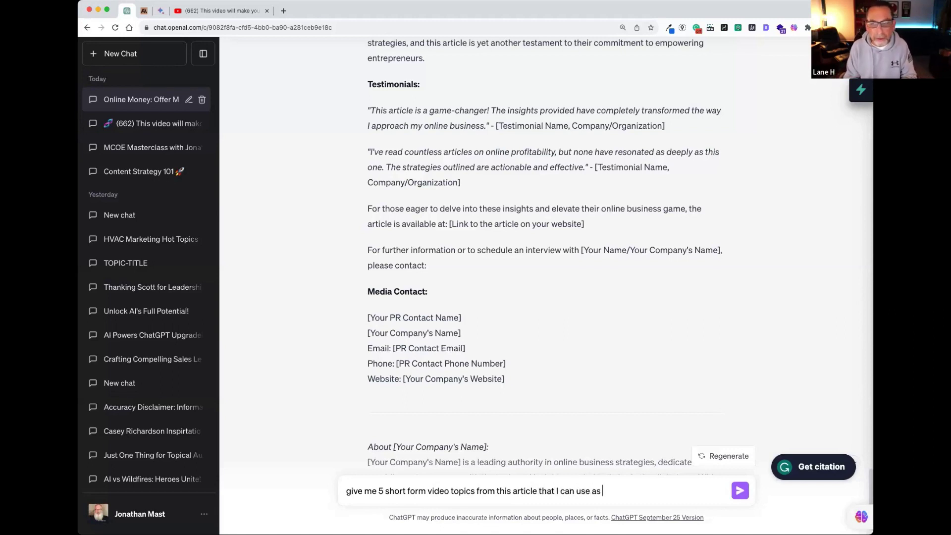
text(instagram reels)
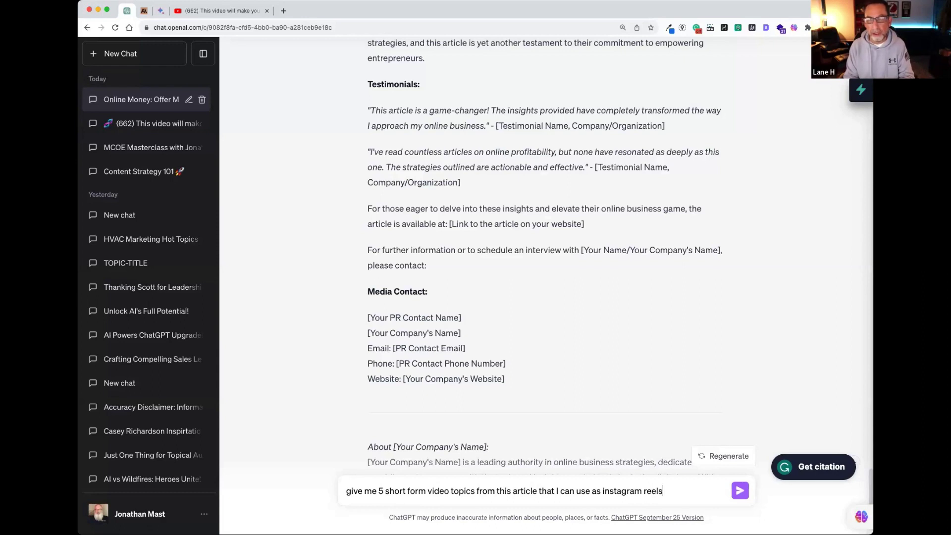
key(Return)
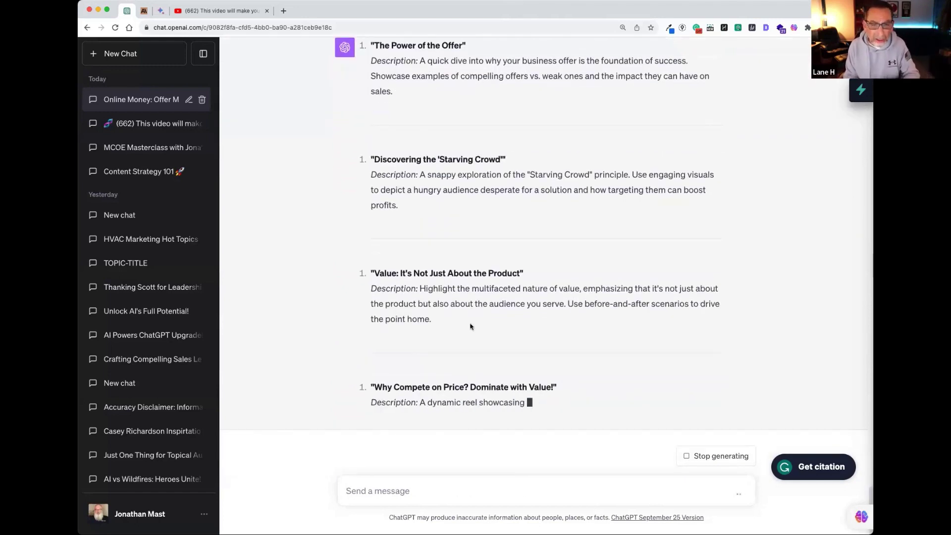
Copy the "Discovering the 'Starving Crowd'" topic with its description from the generated list.
scroll(471, 326, up, 1)
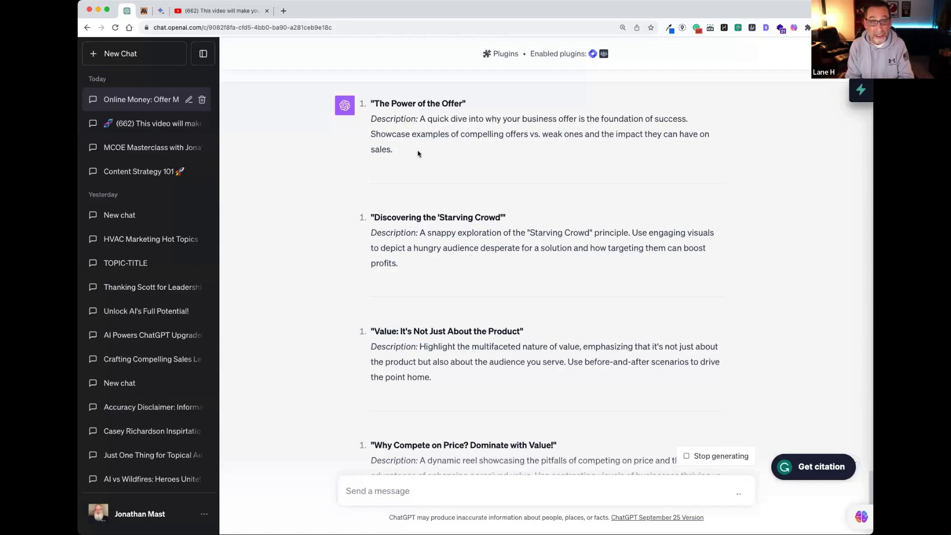
drag(422, 266, 371, 218)
key(super+c)
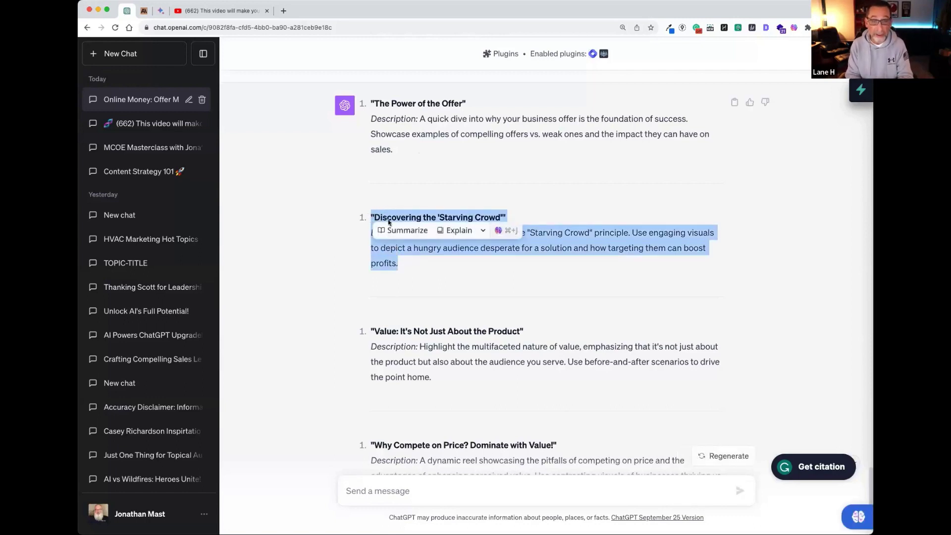
Write a prompt for a compelling instagram reel voice video script on this topic, and paste the copied topic after an opening quotation mark.
click(429, 493)
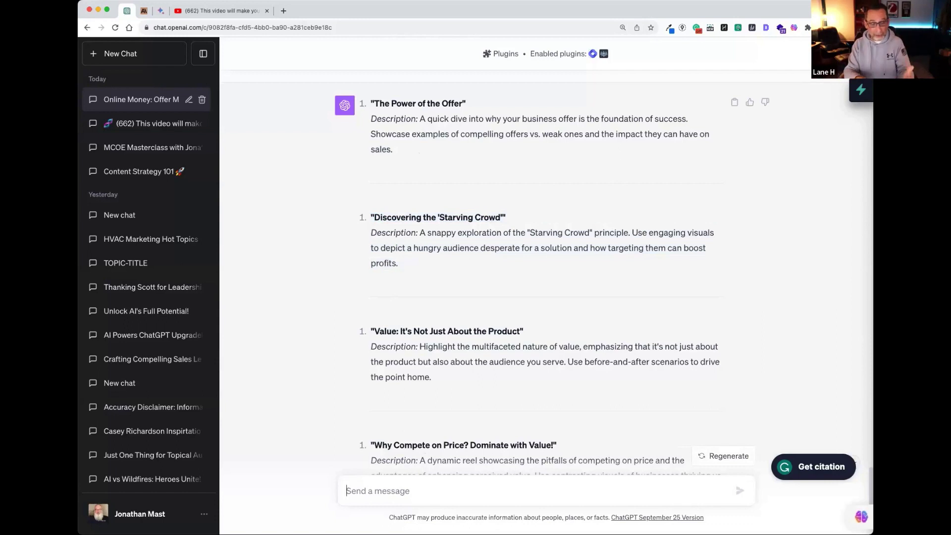
text(Write a compelling F)
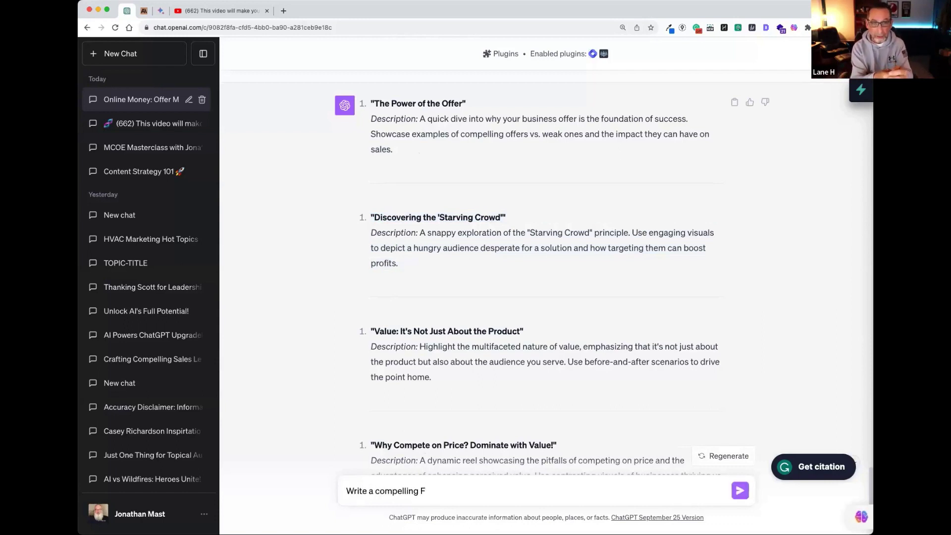
key(BackSpace)
text(instagram reel voi)
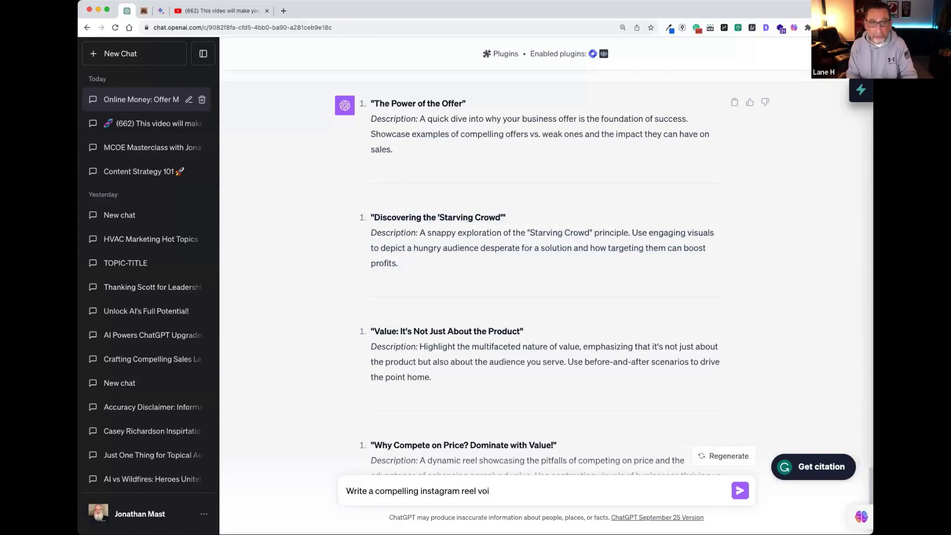
text(ce)
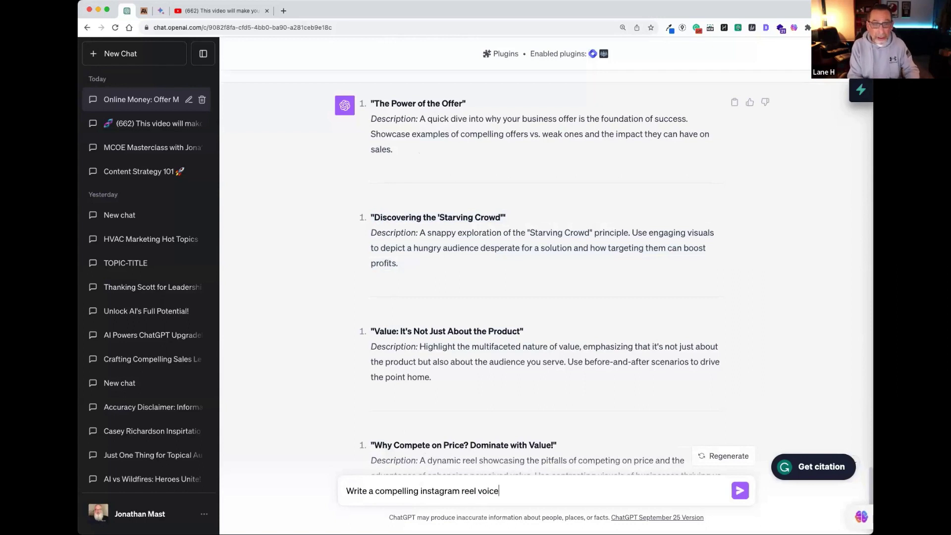
text( video script )
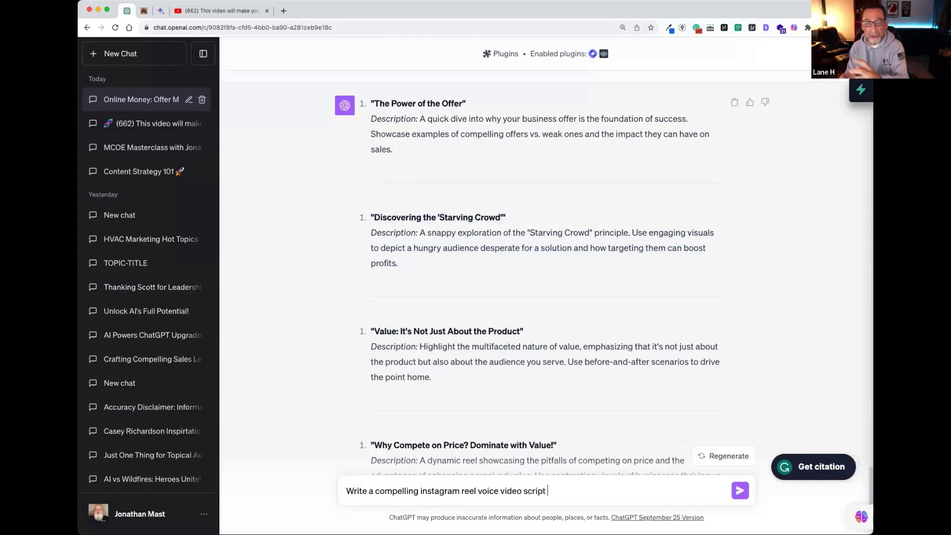
text(on this topi)
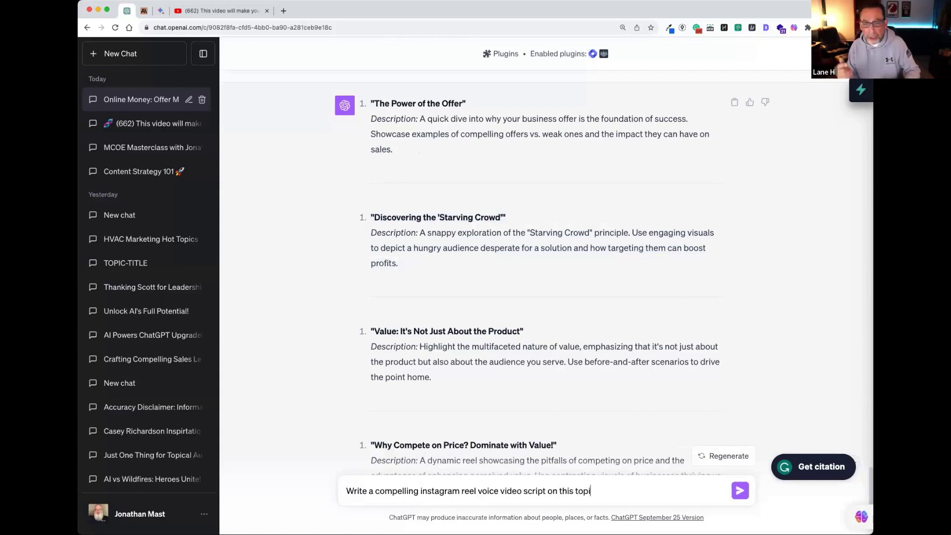
text(c: ")
key(super+v)
Limit the script to 220 words max, ask for a closing question to encourage people to rewatch this, and submit the prompt.
text(" 220 words max. End w)
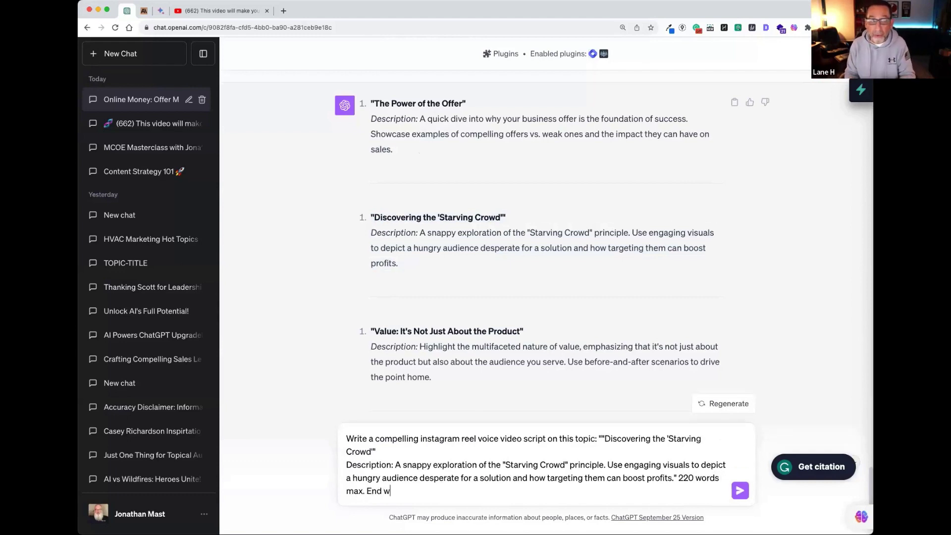
text(ith a question to )
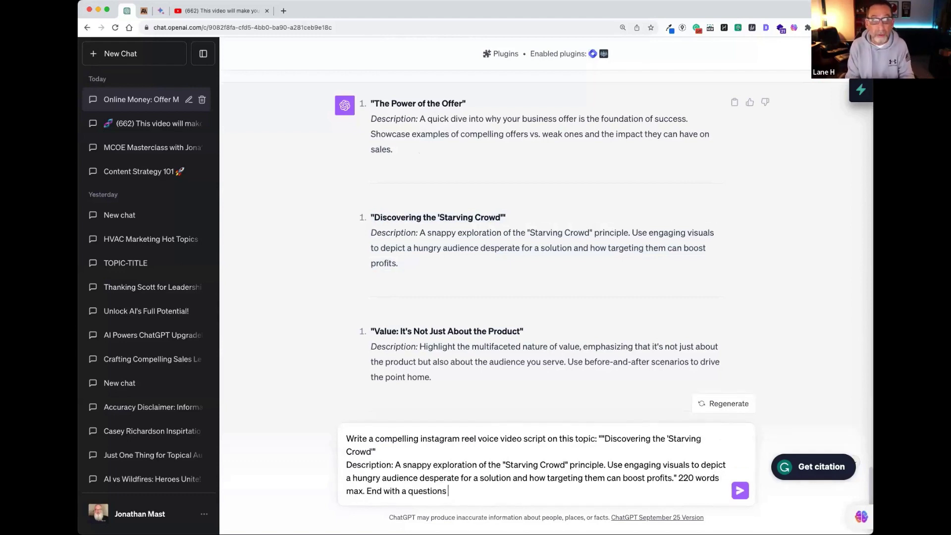
text(encou)
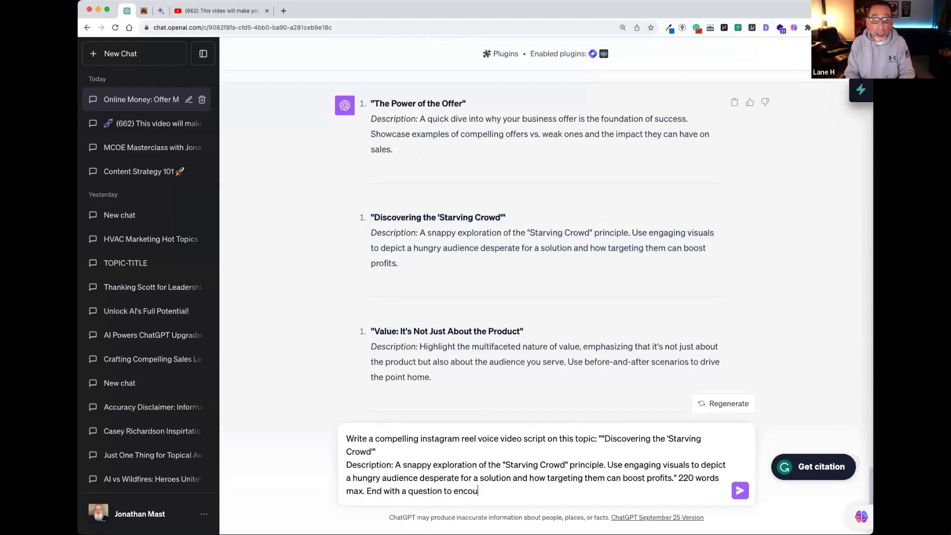
text(rage people to rewri)
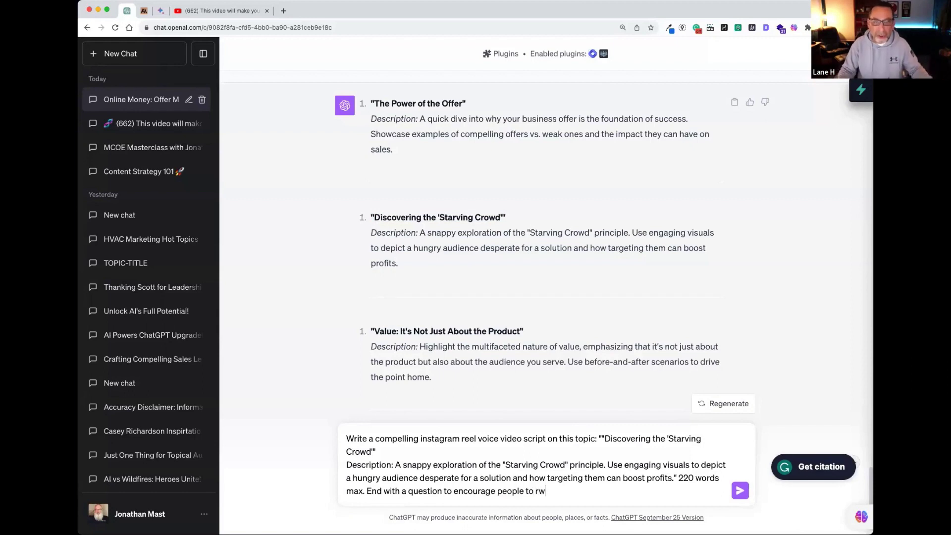
text(ite)
key(BackSpace)
key(BackSpace)
key(BackSpace)
key(BackSpace)
text(atch it)
key(Return)
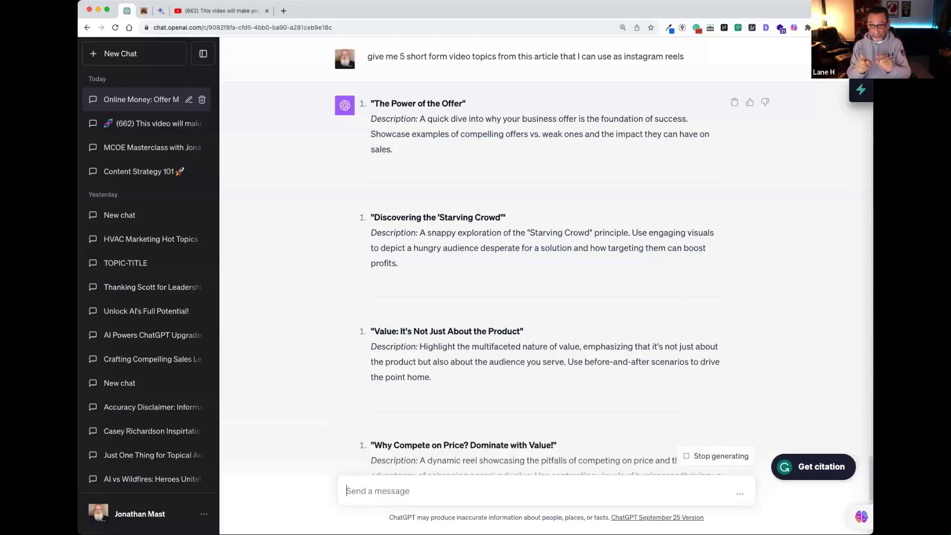
Look back over the press release's key highlights and testimonials and the list of short form video topics.
scroll(428, 265, up, 15)
scroll(427, 265, up, 3)
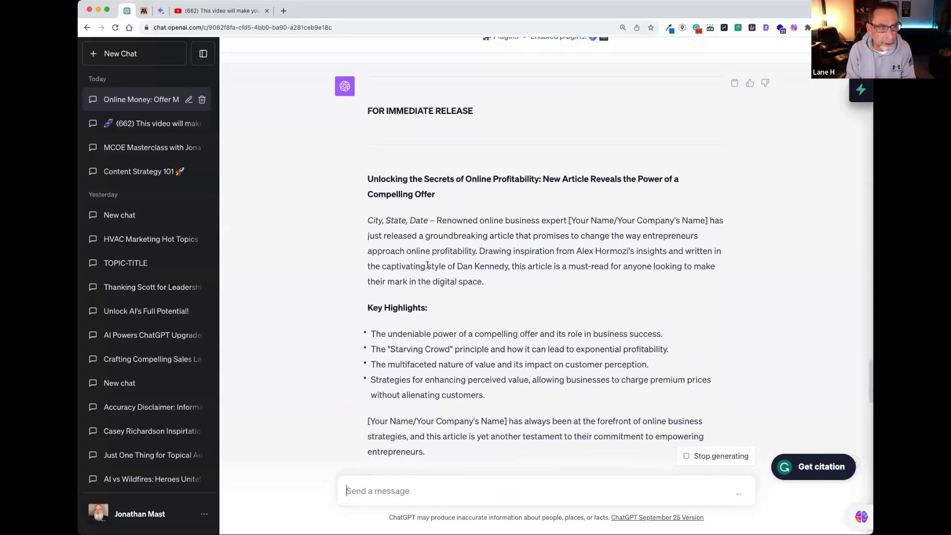
scroll(427, 265, down, 1)
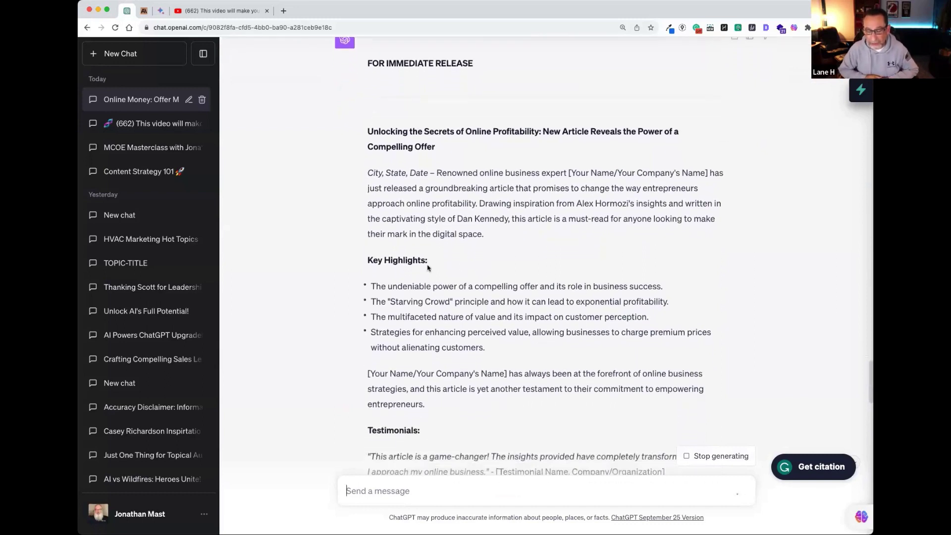
scroll(427, 267, down, 15)
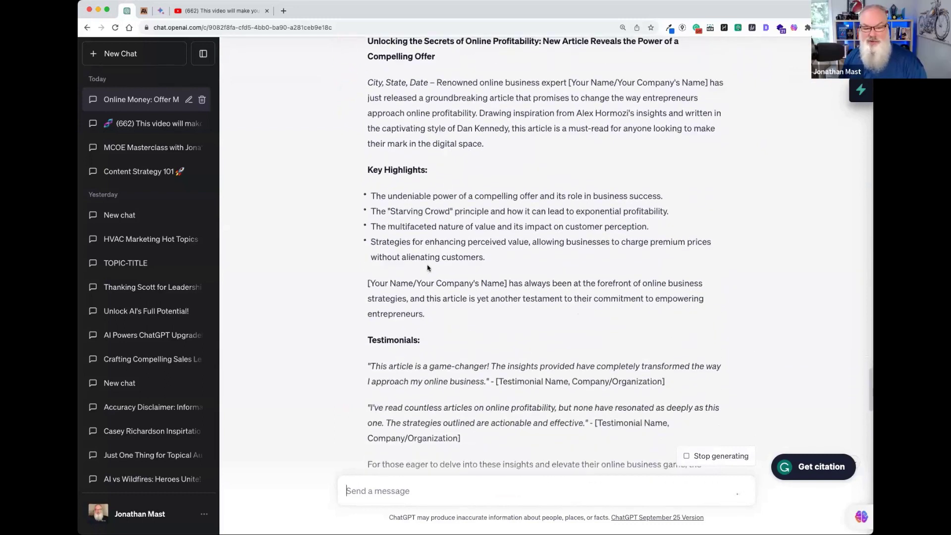
scroll(427, 265, down, 15)
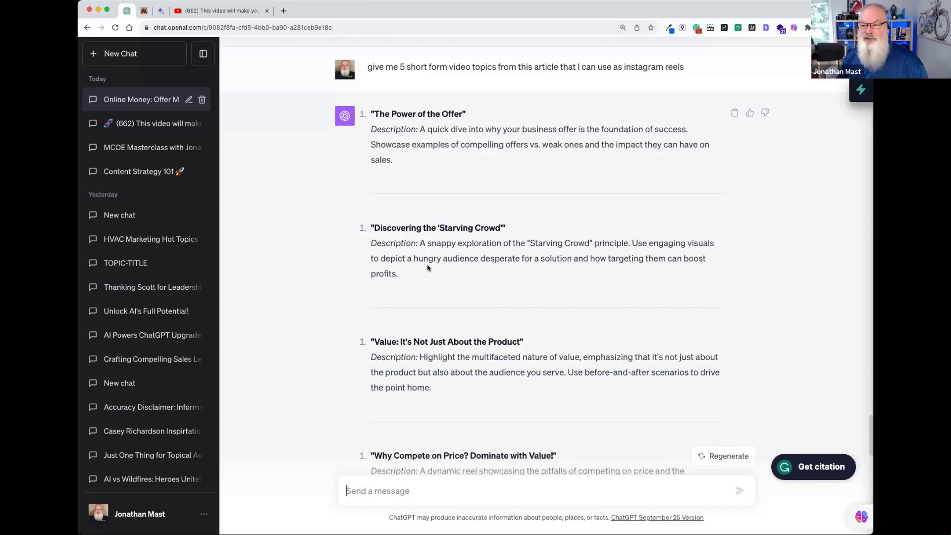
scroll(428, 268, down, 10)
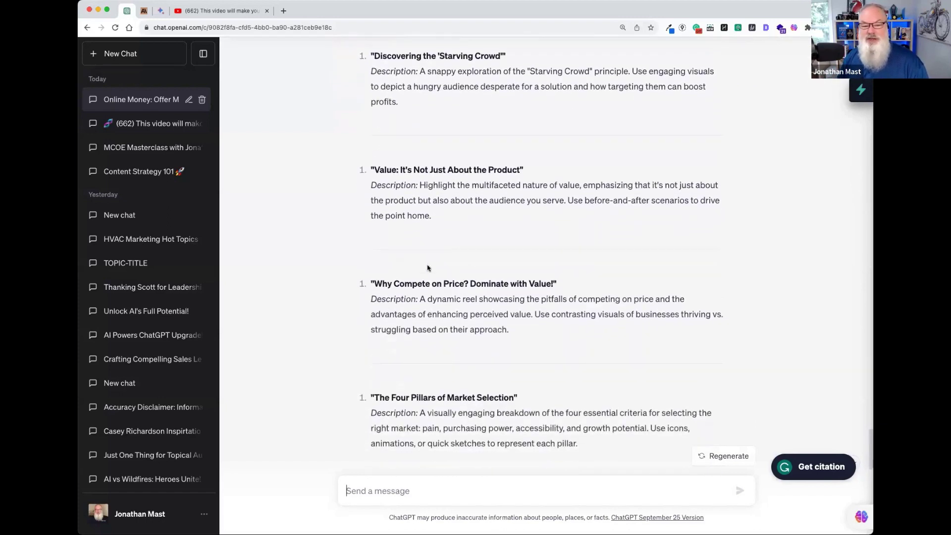
Review the generated Instagram reel script, including its tone cues, closing question and the note about visuals.
scroll(428, 268, down, 2)
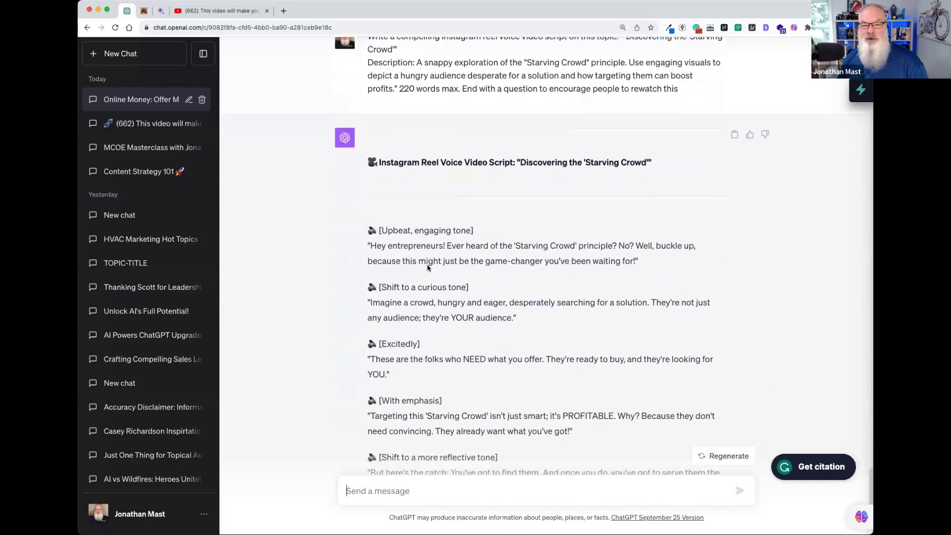
scroll(428, 267, up, 1)
scroll(428, 268, down, 1)
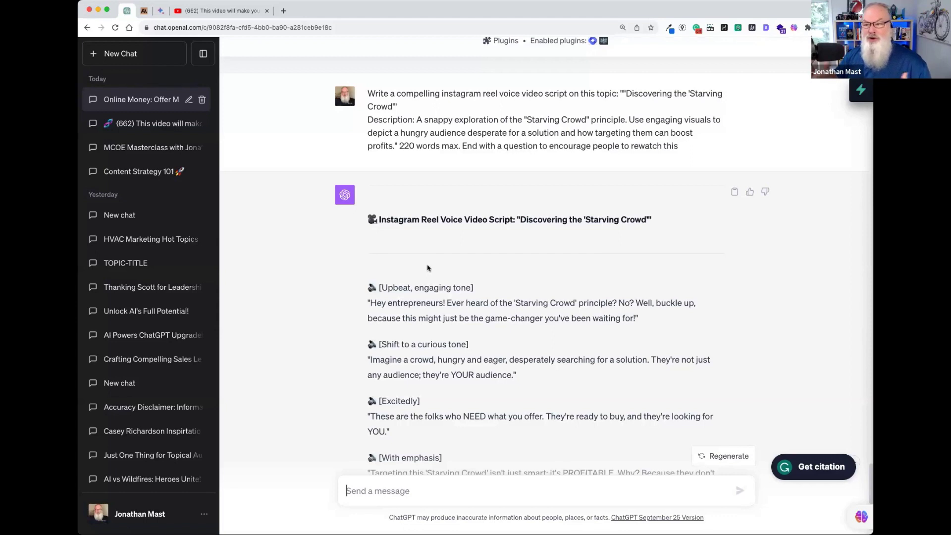
scroll(427, 268, down, 5)
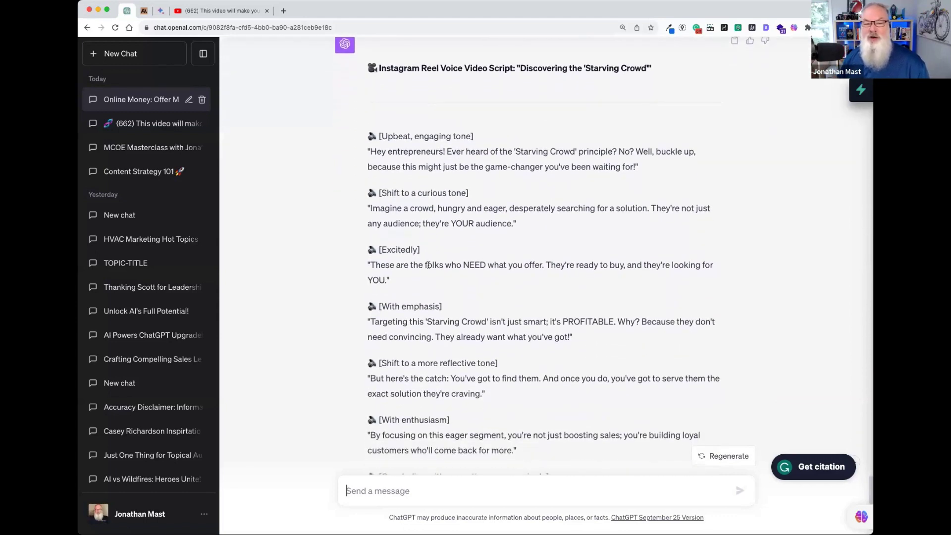
scroll(337, 255, down, 2)
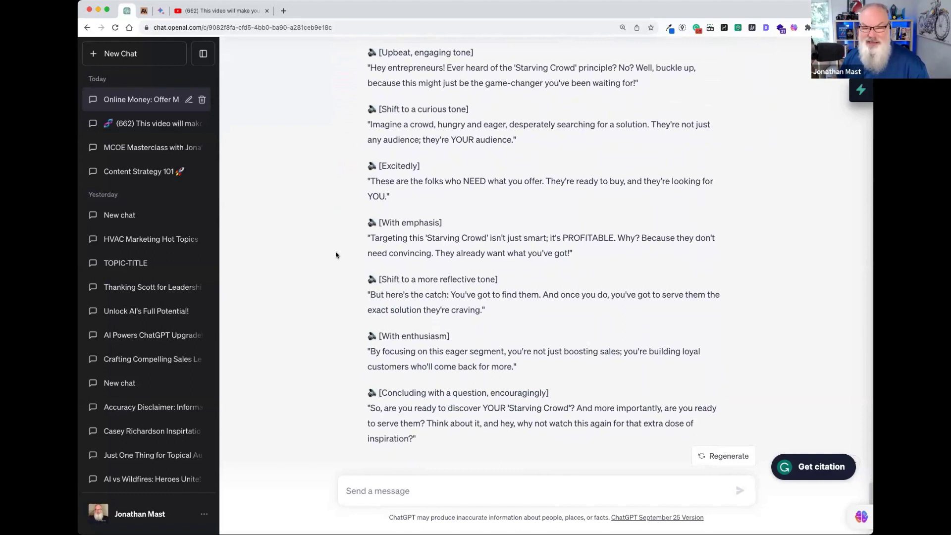
scroll(336, 254, down, 2)
scroll(336, 253, down, 1)
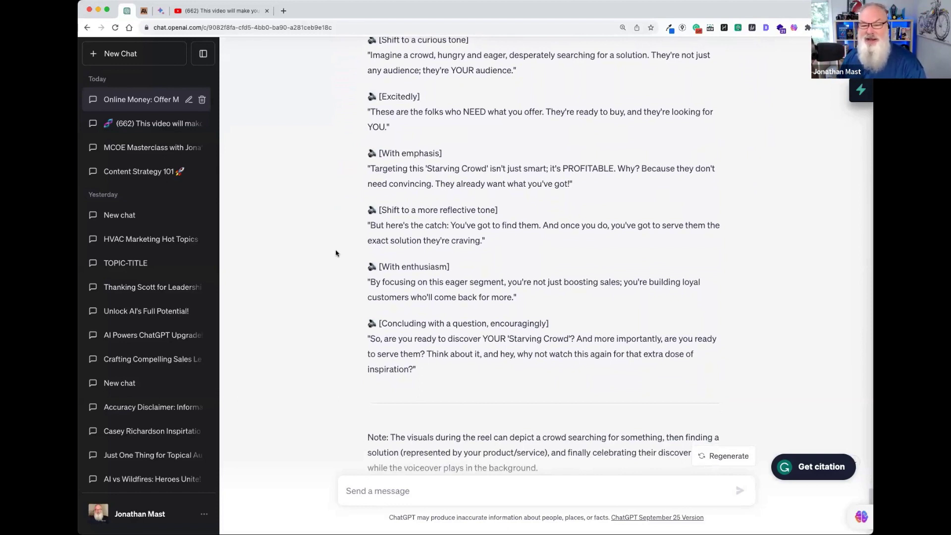
scroll(335, 253, down, 2)
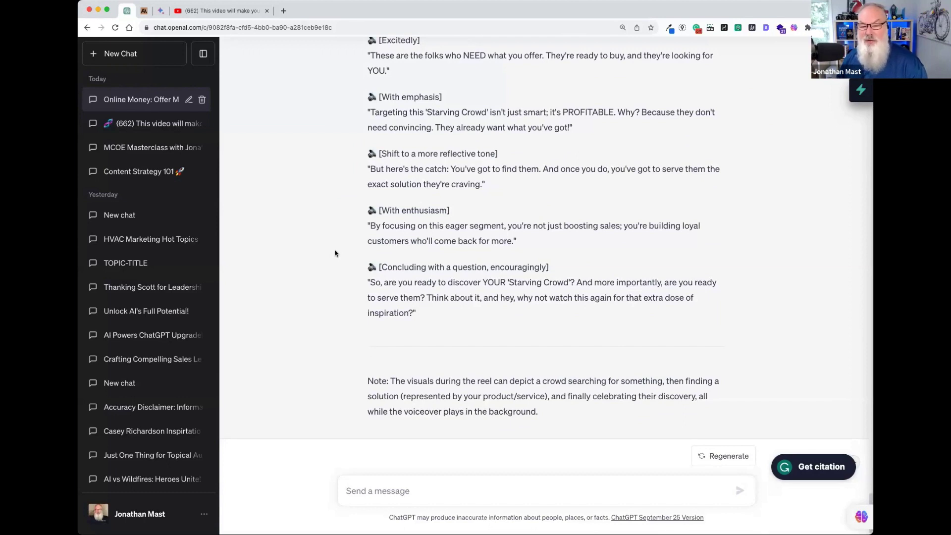
scroll(335, 253, down, 1)
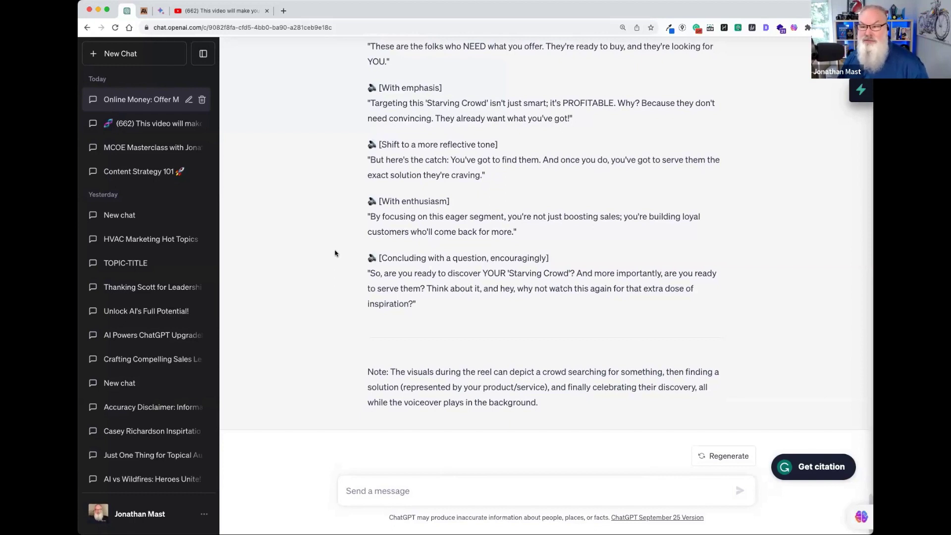
scroll(335, 253, up, 5)
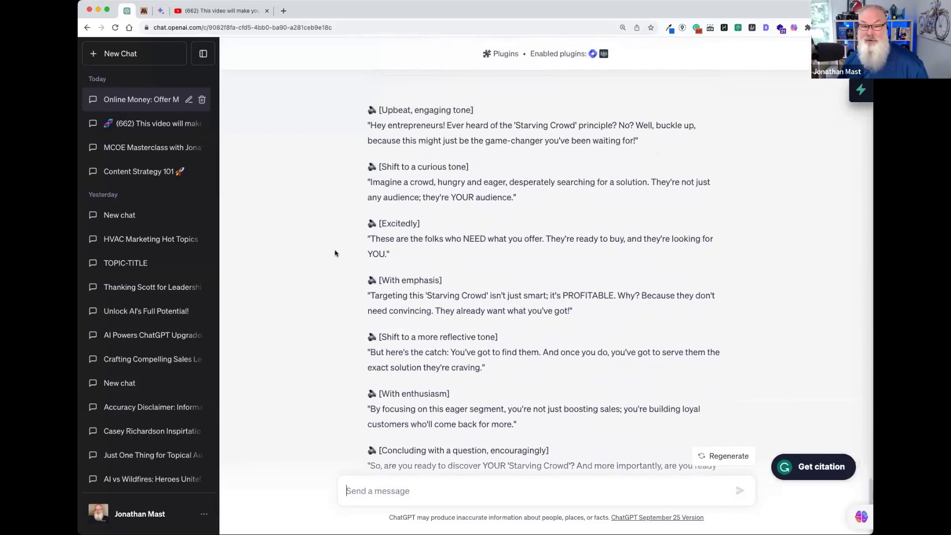
scroll(334, 253, up, 4)
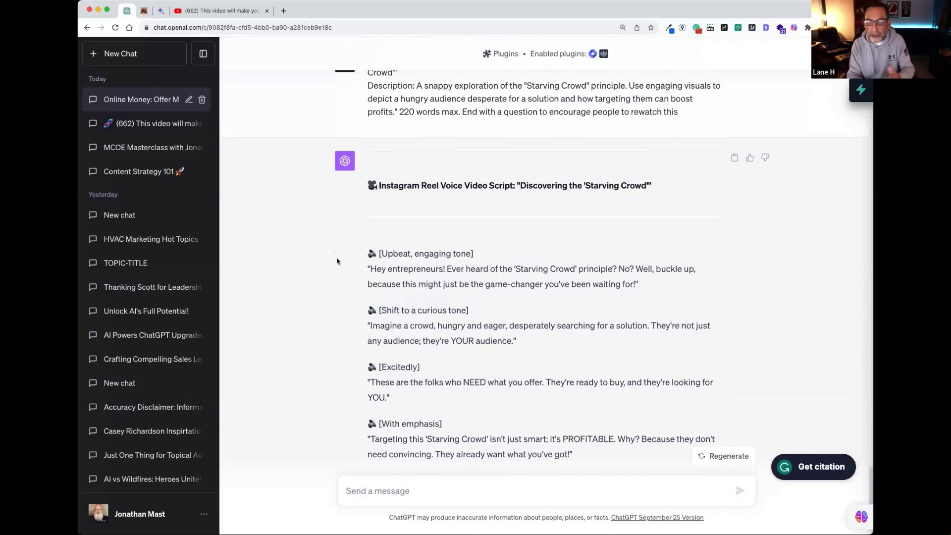
scroll(337, 261, down, 3)
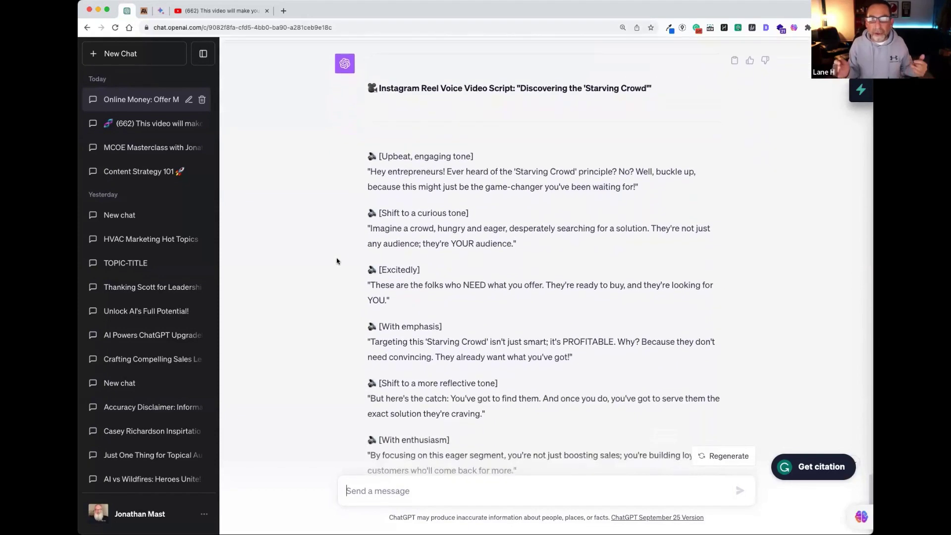